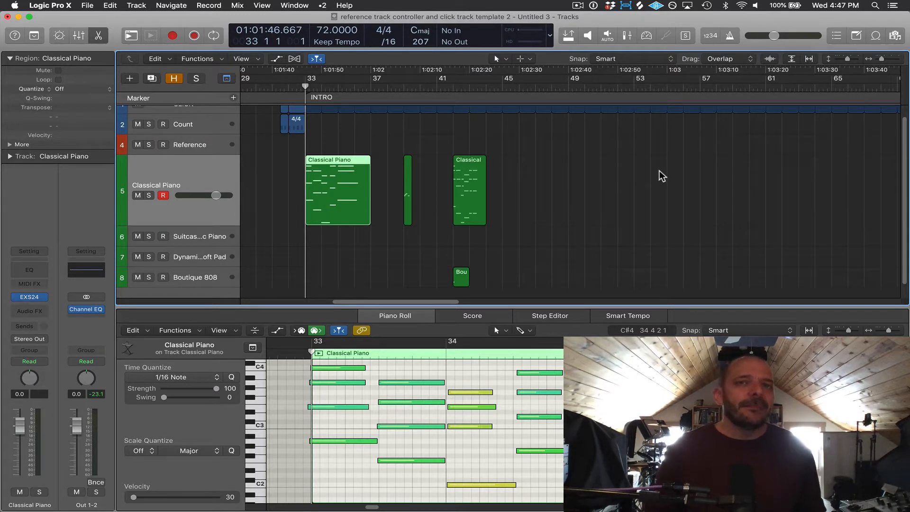
Switch screensets to view the whole arrangement and then a full-screen piano roll.
scroll(663, 175, "left", 5)
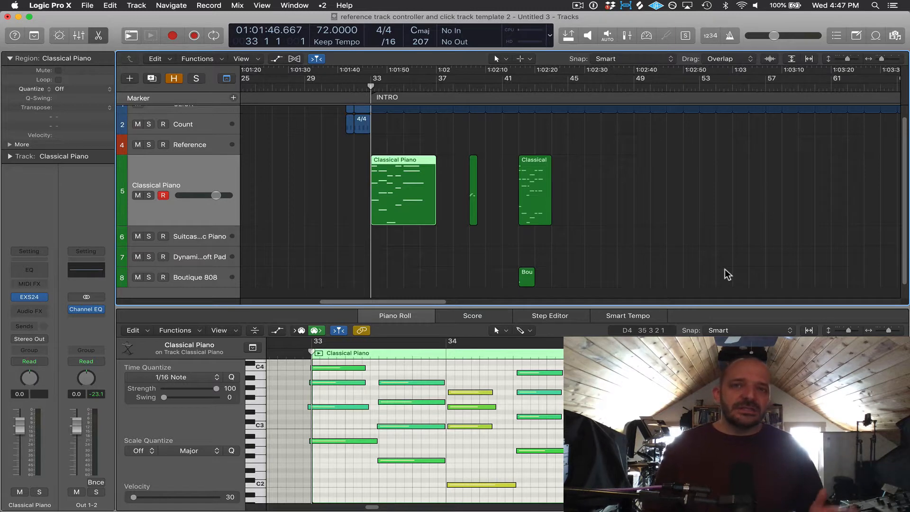
key("1")
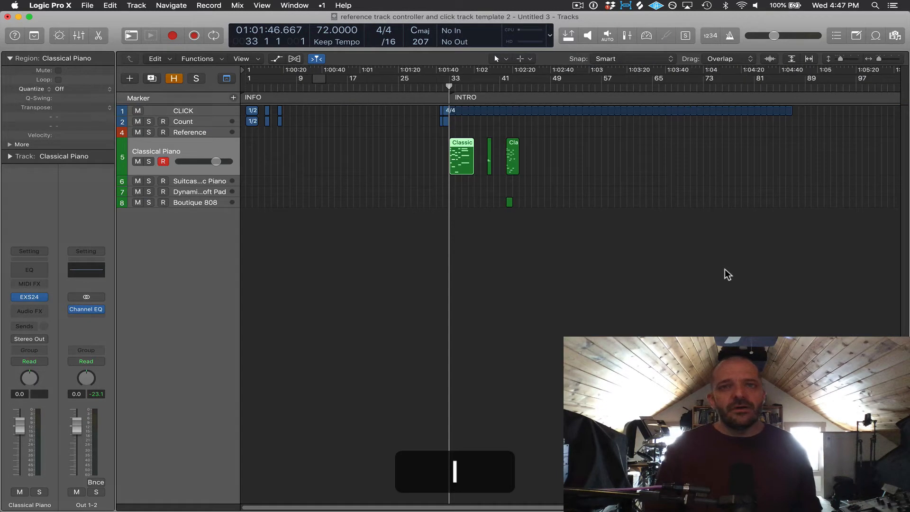
key("5")
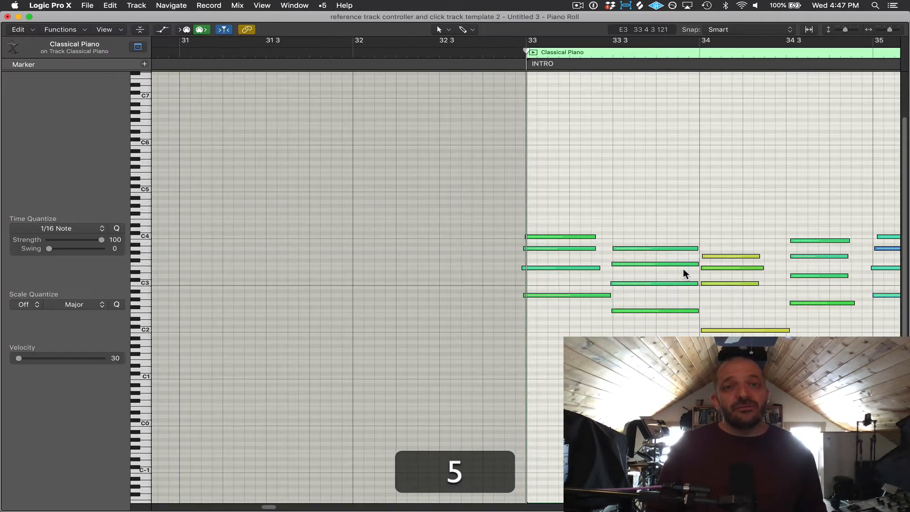
scroll(620, 285, "right", 5)
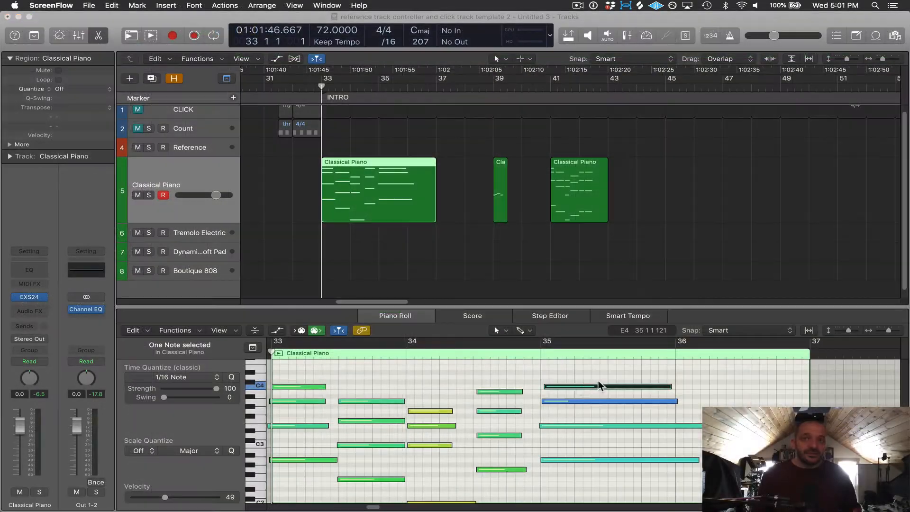
Move the first Classical Piano region down onto the Tremolo Electric track and start playback.
left_click(607, 374)
mouse_move(602, 385)
left_mouse_down()
mouse_move(587, 373)
mouse_move(616, 372)
mouse_move(596, 387)
left_mouse_up()
left_click_drag(371, 183, 373, 215)
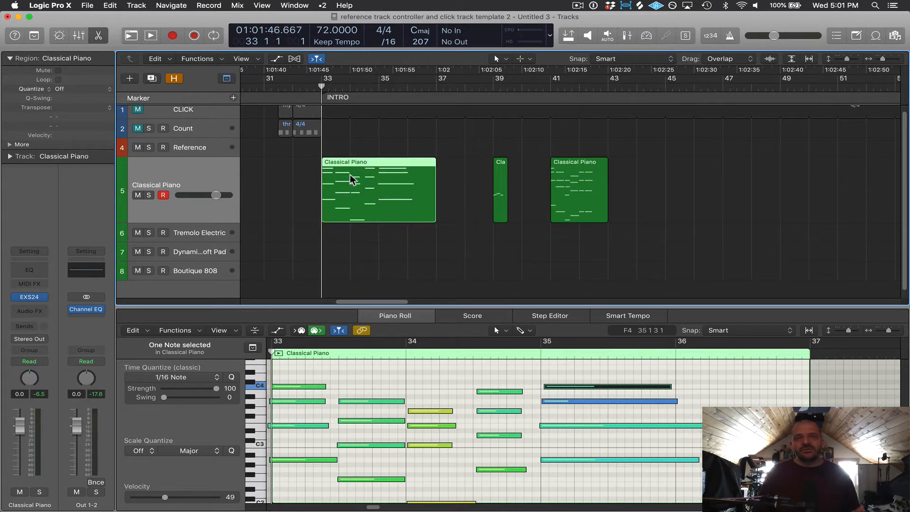
left_click_drag(350, 174, 349, 232)
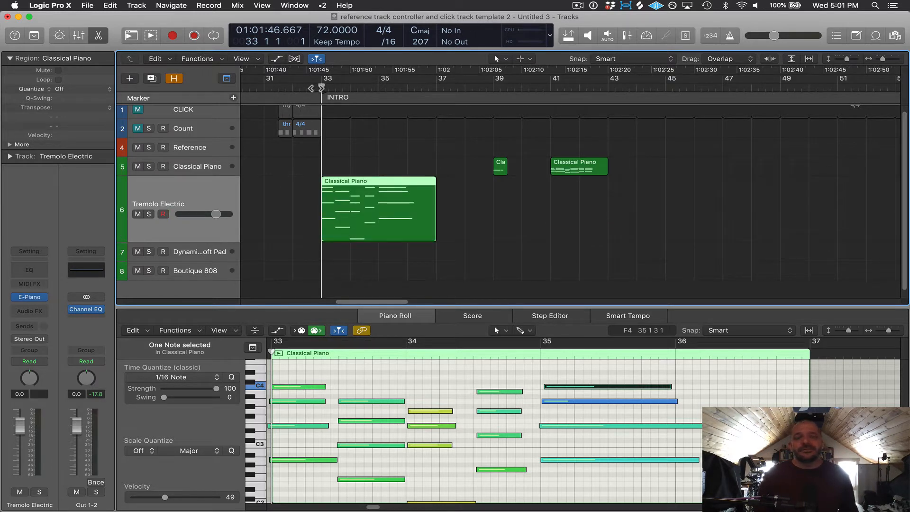
key("space")
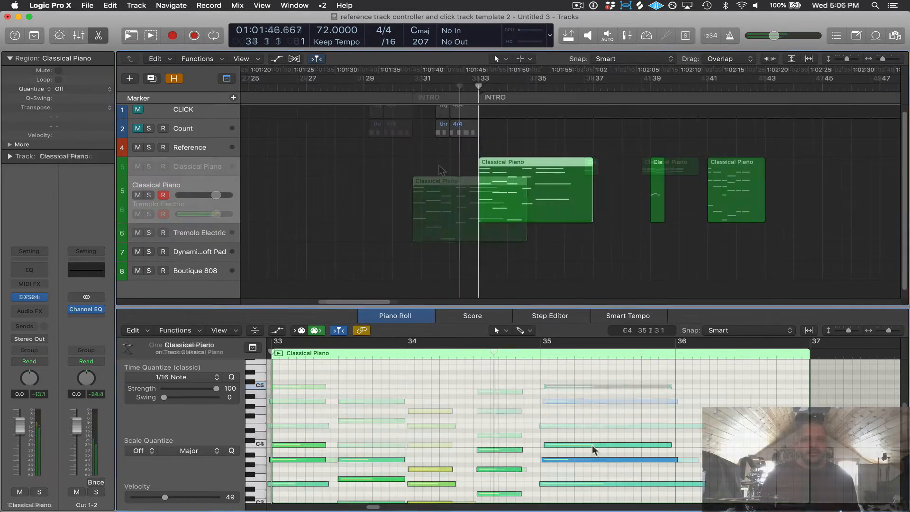
Copy the long note at bar 35 up to a higher pitch in the piano roll.
left_click_drag(592, 445, 591, 400)
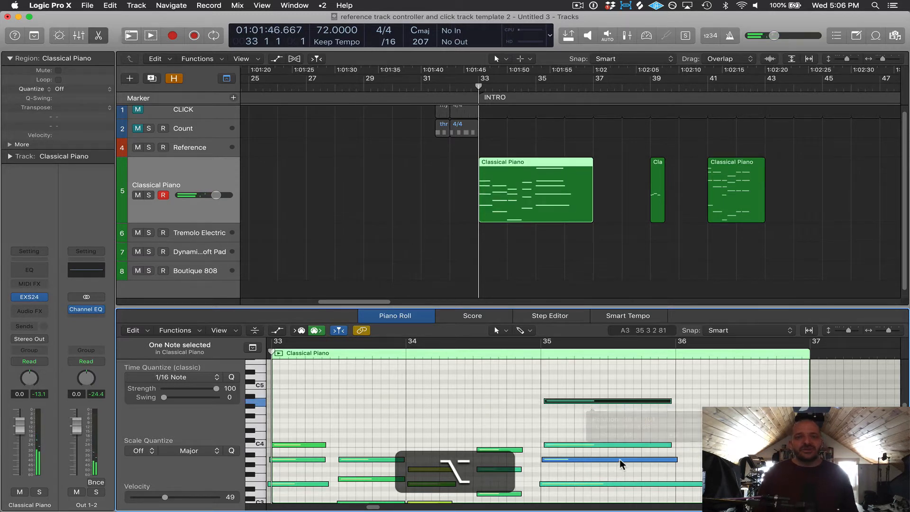
Copy the first Classical Piano region back to bar 30 and delete the copy's top note.
left_click_drag(511, 164, 368, 163)
left_click(340, 377)
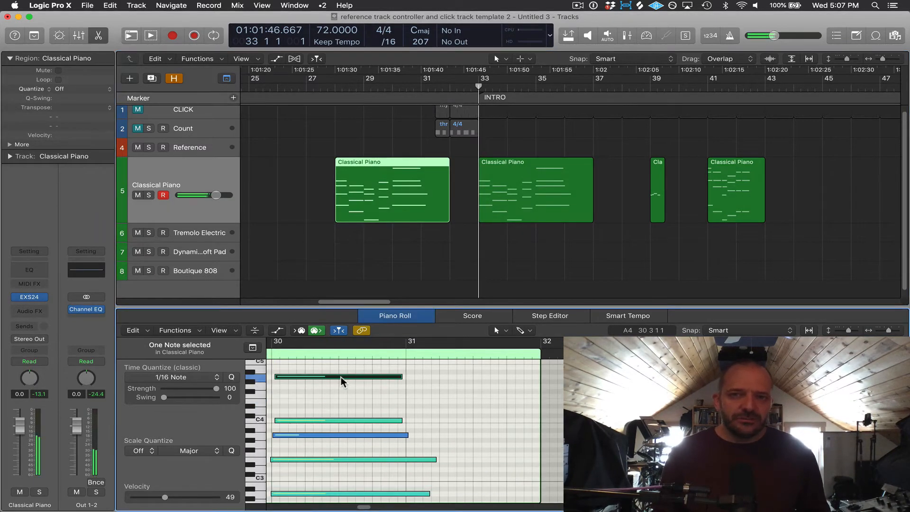
key("BackSpace")
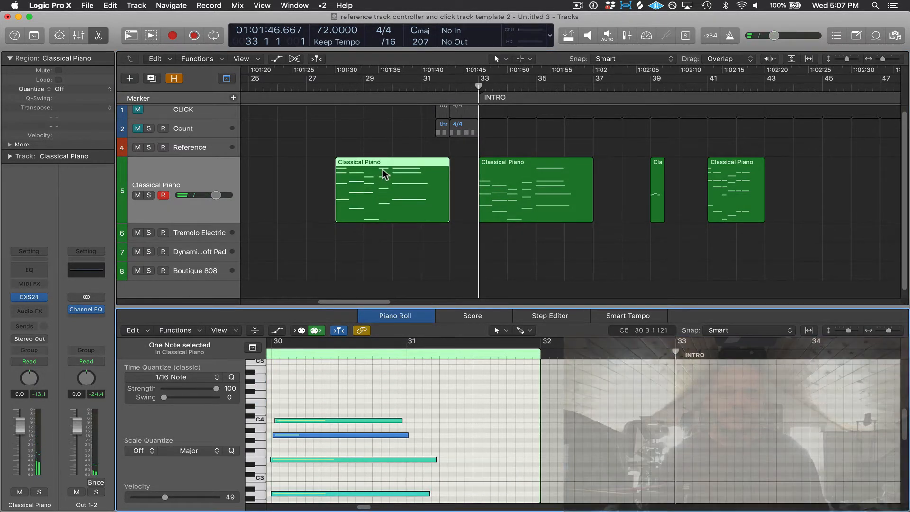
Delete the copied Classical Piano region at bar 30.
left_click(340, 169)
key("BackSpace")
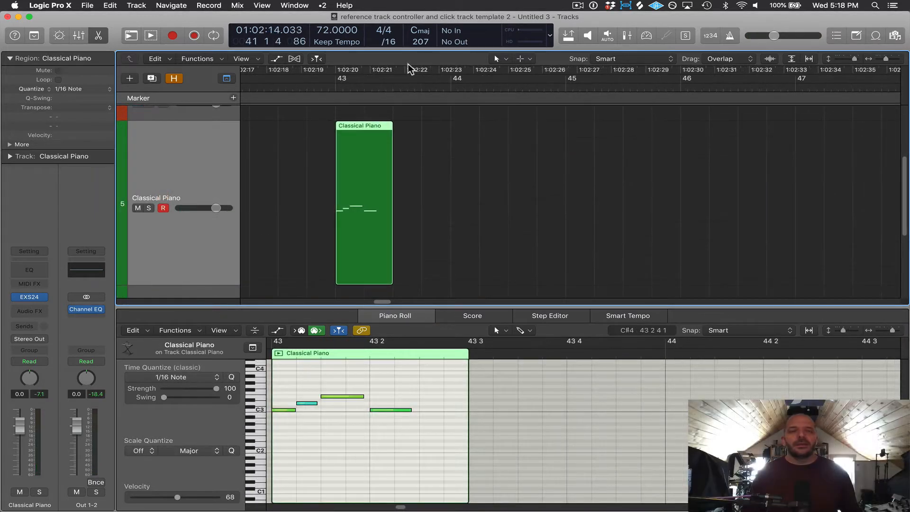
Lengthen the last note of the bar-43 Classical Piano region slightly.
left_click(409, 410)
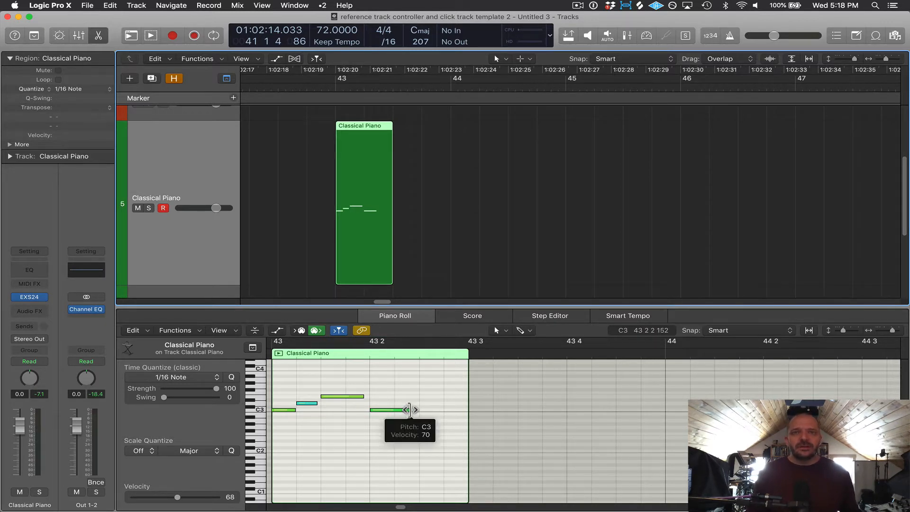
mouse_move(409, 410)
left_mouse_down()
mouse_move(419, 423)
mouse_move(452, 426)
mouse_move(392, 418)
mouse_move(416, 419)
left_mouse_up()
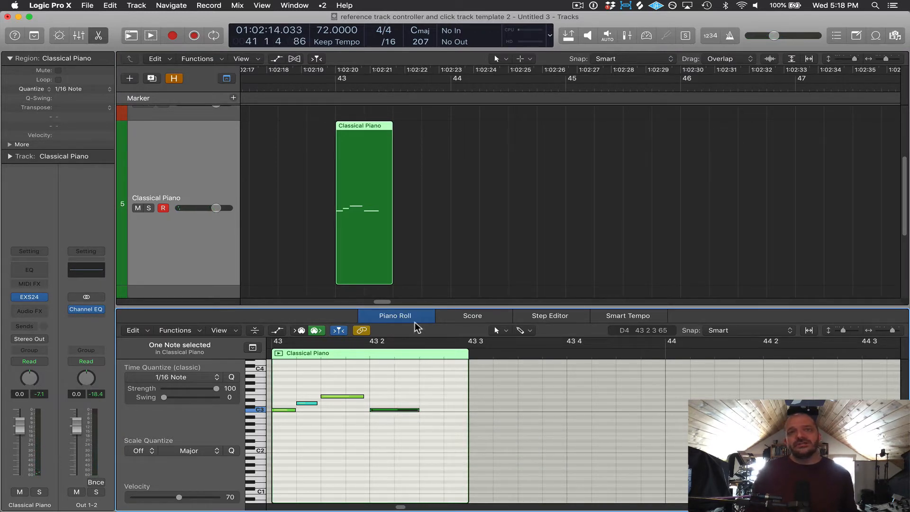
Loop the bar-43 Classical Piano region so it repeats to about bar 45.
mouse_move(390, 281)
left_mouse_down()
mouse_move(491, 283)
mouse_move(387, 283)
left_mouse_up()
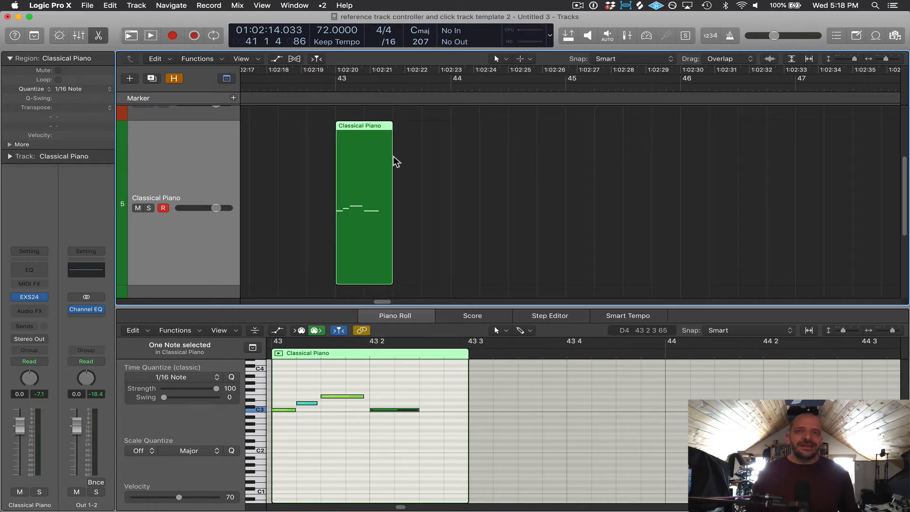
left_click_drag(395, 134, 595, 148)
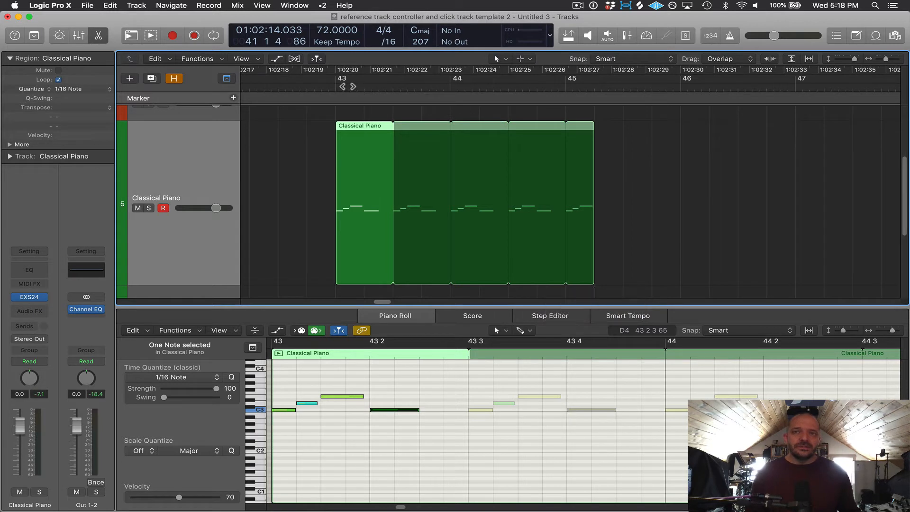
Play back the looped region and return the playhead to bar 43.
double_click(339, 87)
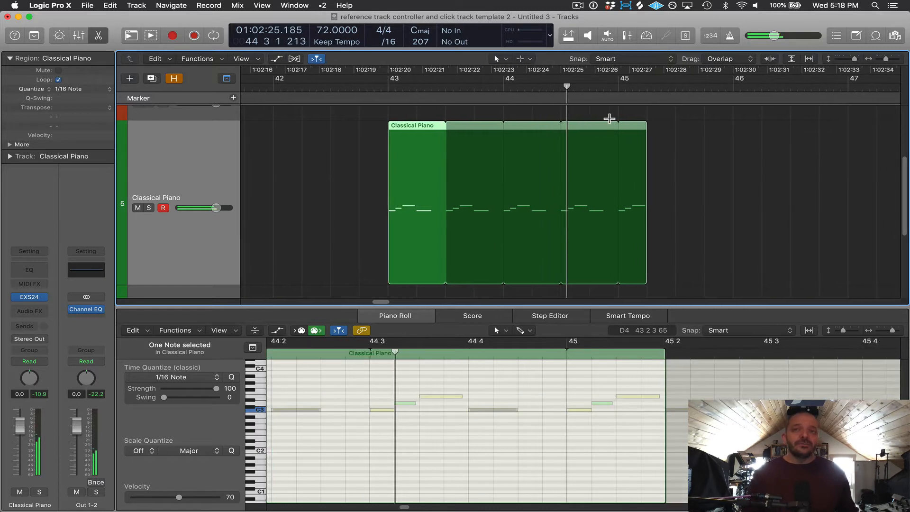
key("space")
left_click(355, 87)
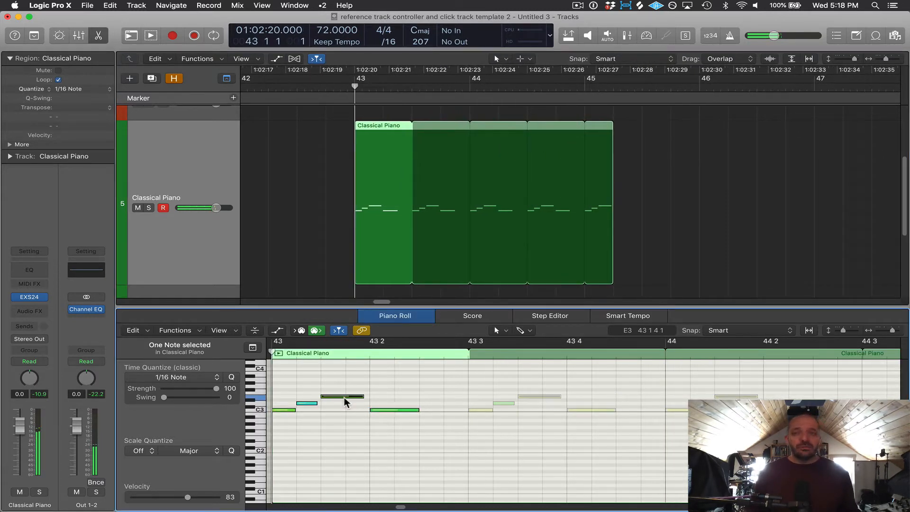
Move the third note of the bar-43 region up one step in the piano roll.
mouse_move(346, 401)
left_mouse_down()
mouse_move(345, 381)
mouse_move(335, 392)
left_mouse_up()
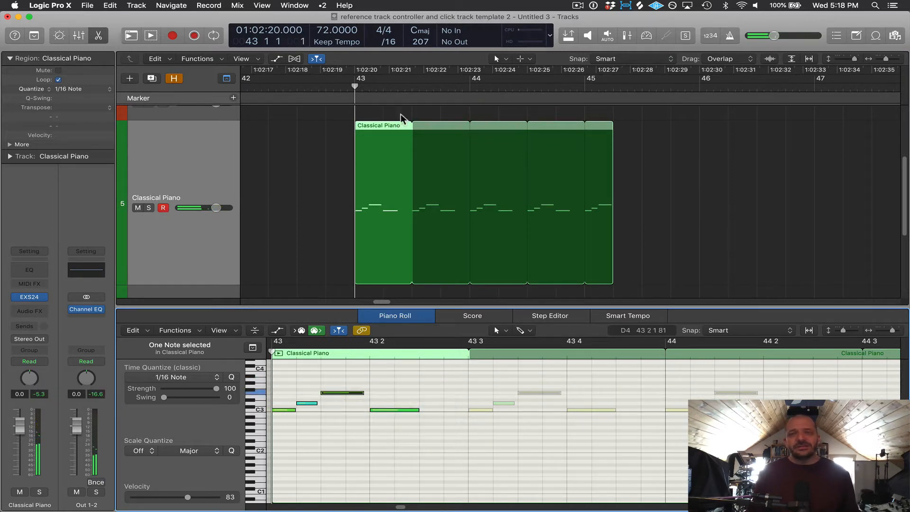
Convert the looped region's loops into separate regions.
left_click(380, 136, "ctrl")
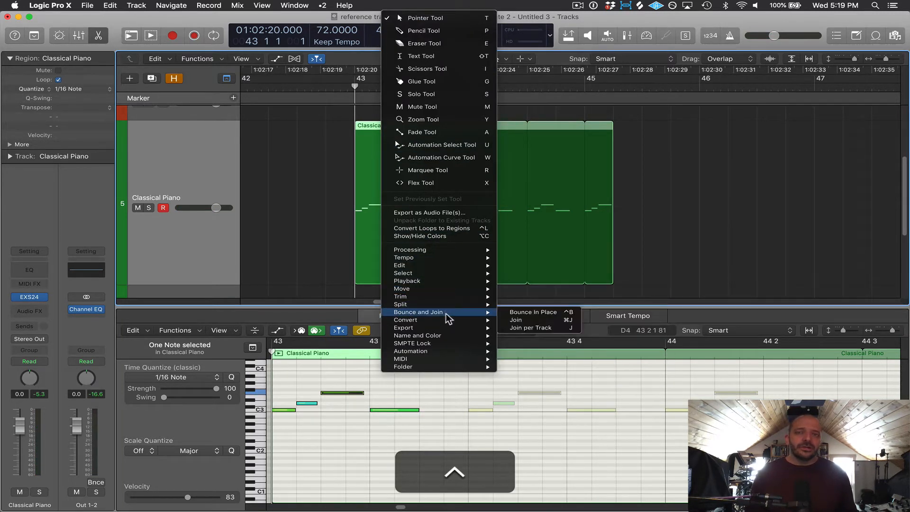
mouse_move(448, 322)
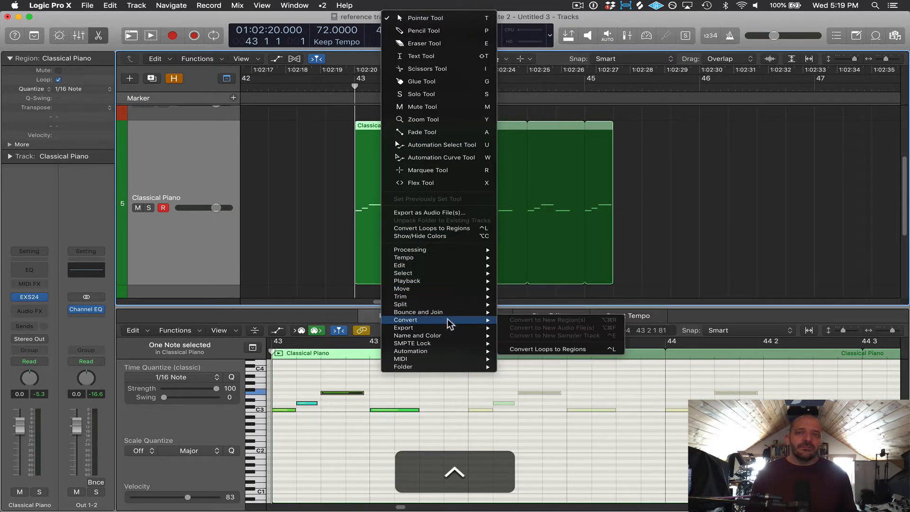
left_click(554, 348)
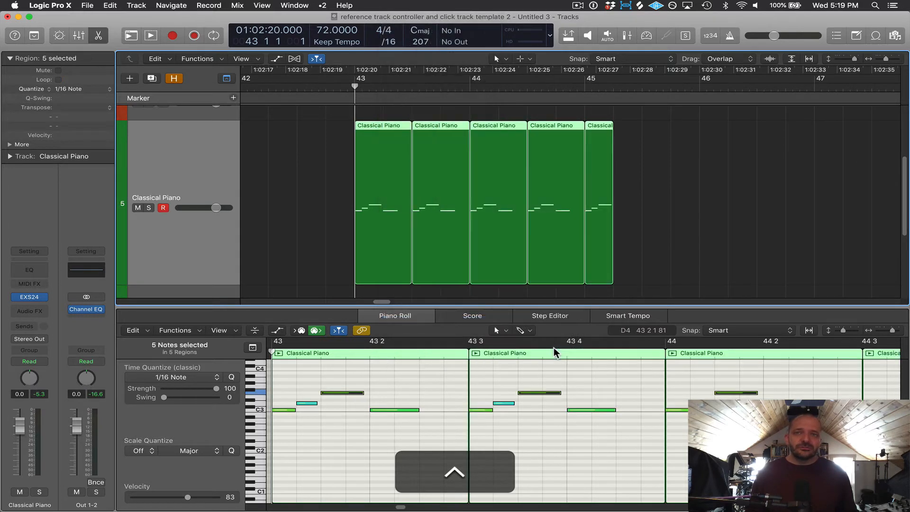
Mute and unmute the Classical Piano track.
scroll(432, 401, "right", 10)
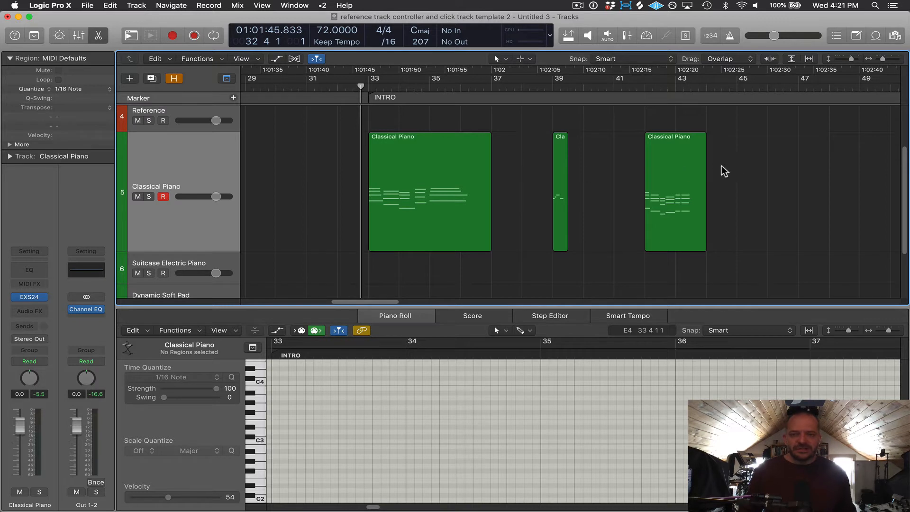
left_click(138, 197)
left_click(138, 197)
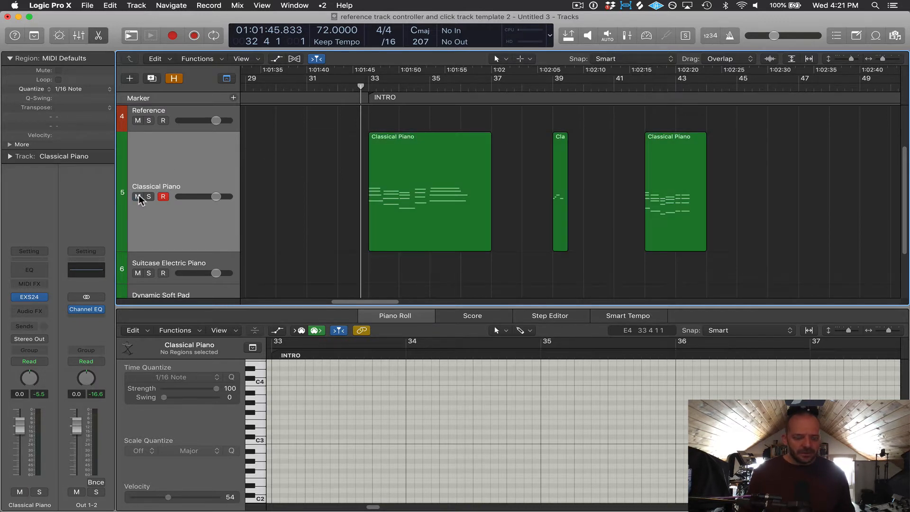
key("m")
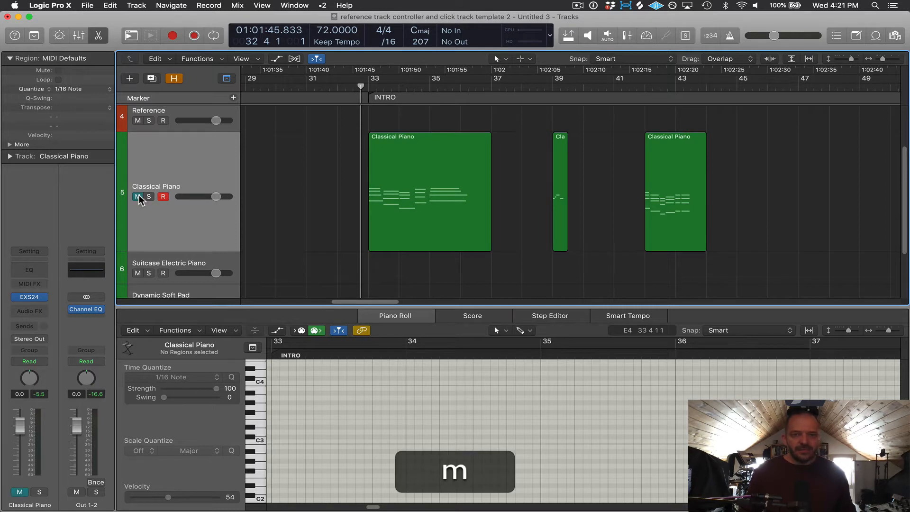
key("m")
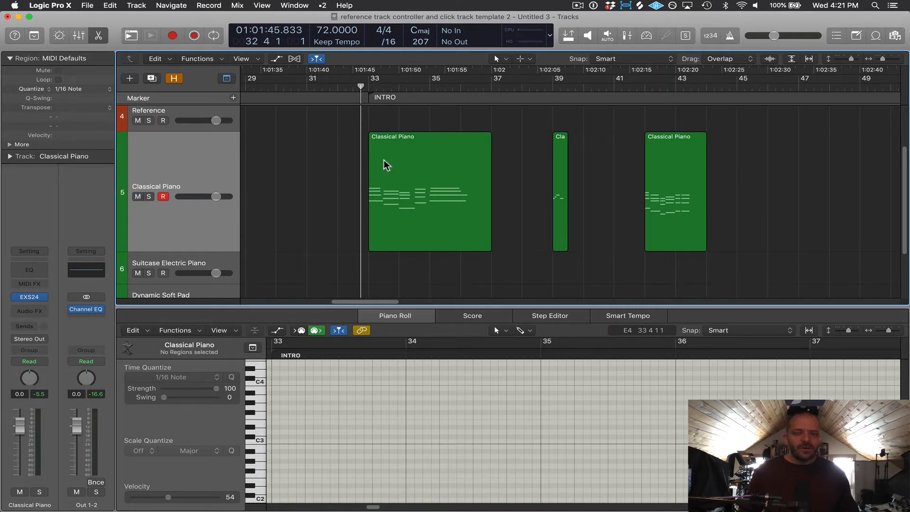
Mute and unmute the first Classical Piano region at bar 33.
left_click(413, 161)
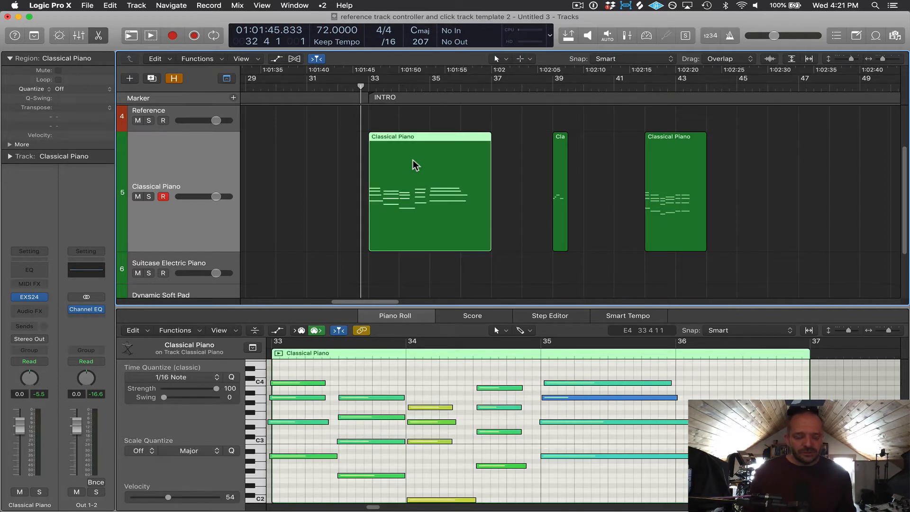
key("ctrl+m")
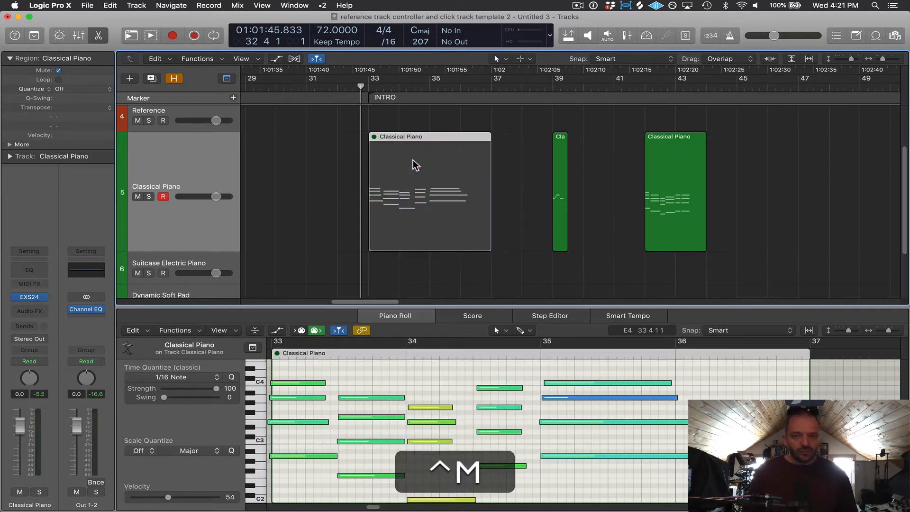
key("ctrl+m")
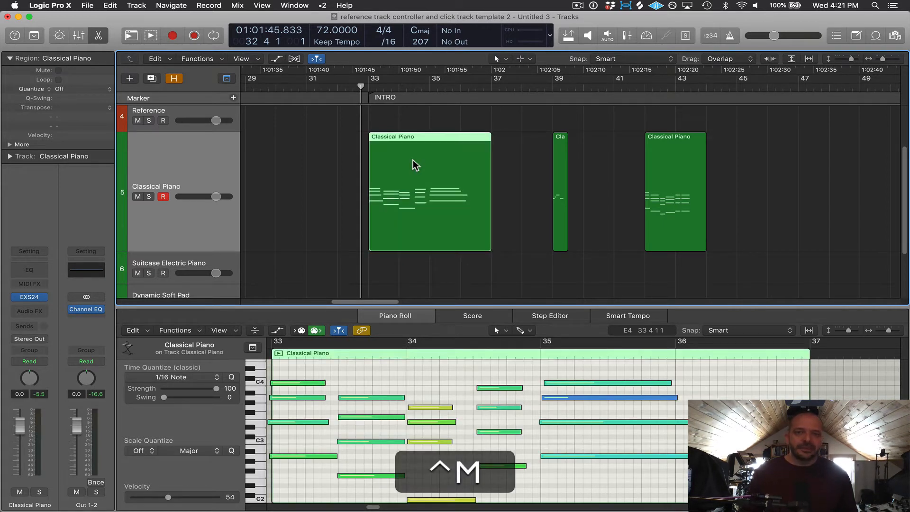
Mute the first note at bar 33 in the piano roll.
left_click(294, 383)
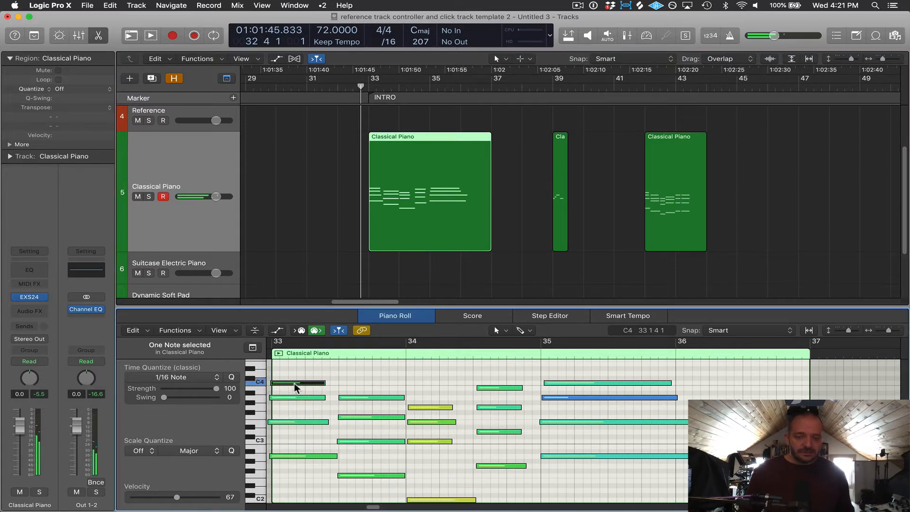
key("ctrl")
key("ctrl+m")
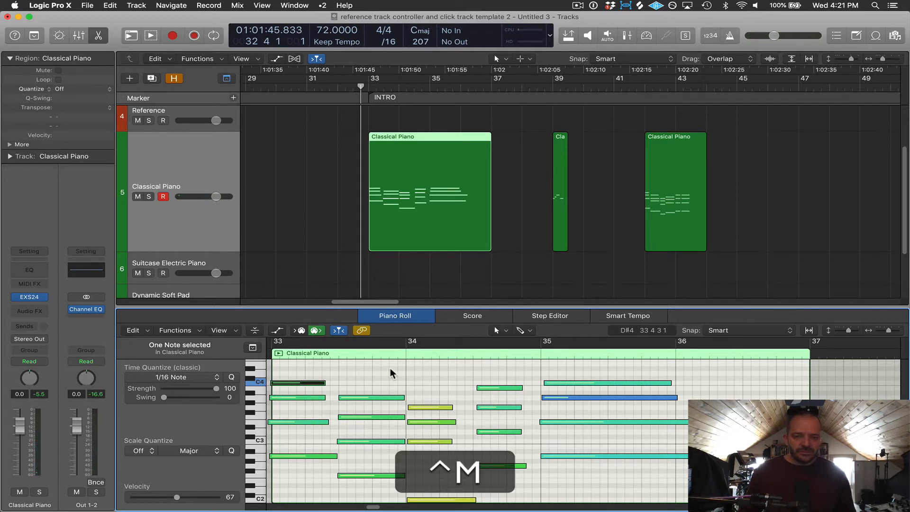
Select the seven lower notes in bar 33 and mute them.
left_click_drag(391, 367, 305, 469)
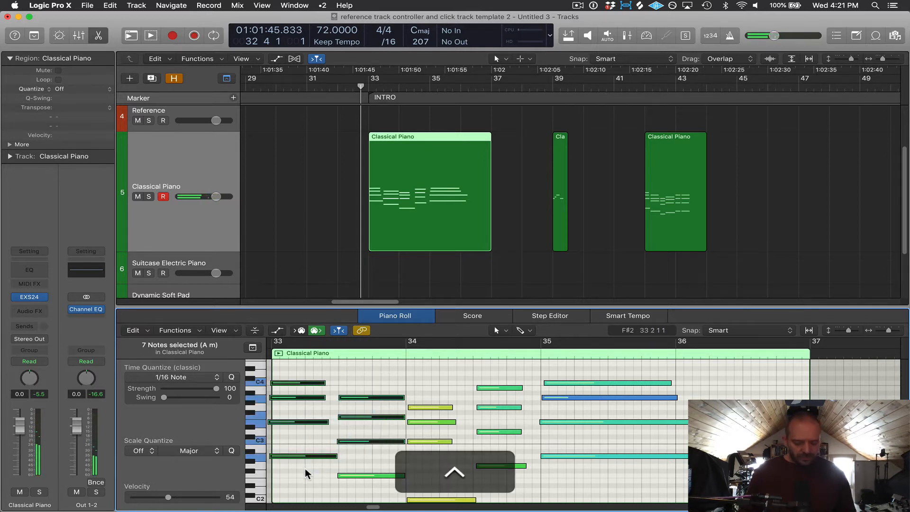
key("ctrl+m")
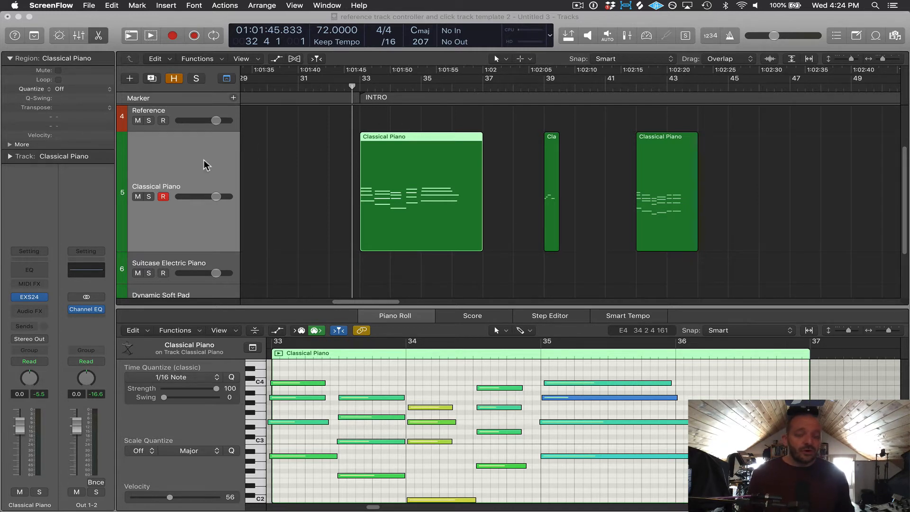
Solo and unsolo the Classical Piano track.
left_click(150, 197)
left_click(150, 196)
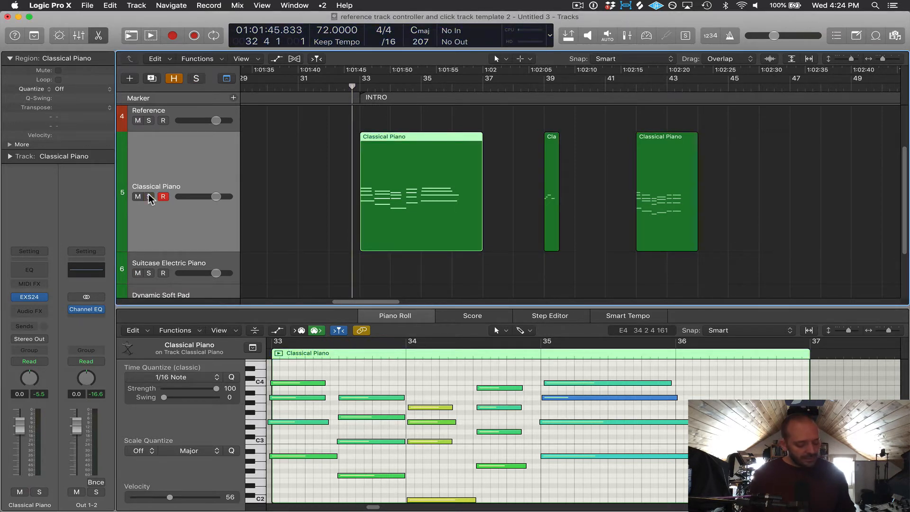
key("s")
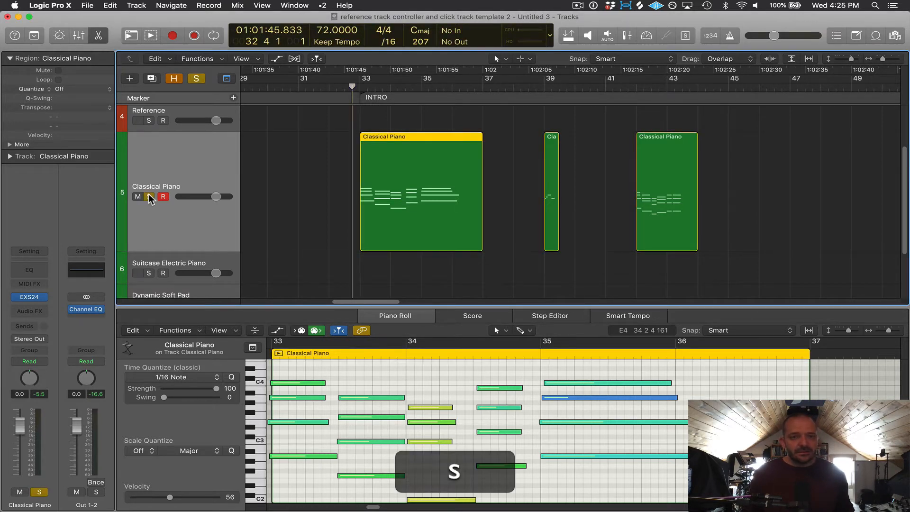
left_click(149, 197)
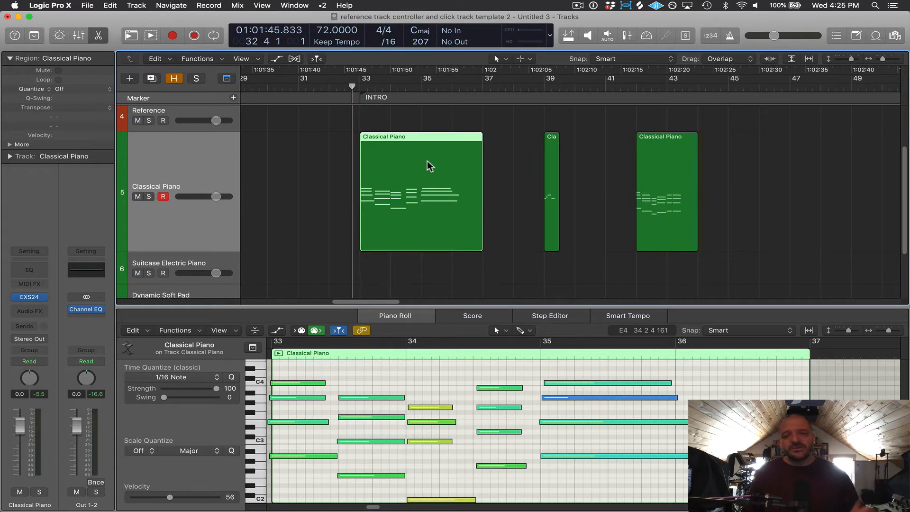
Select the two Classical Piano regions at bars 39 and 43, then solo and unsolo them.
left_click_drag(701, 148, 557, 196)
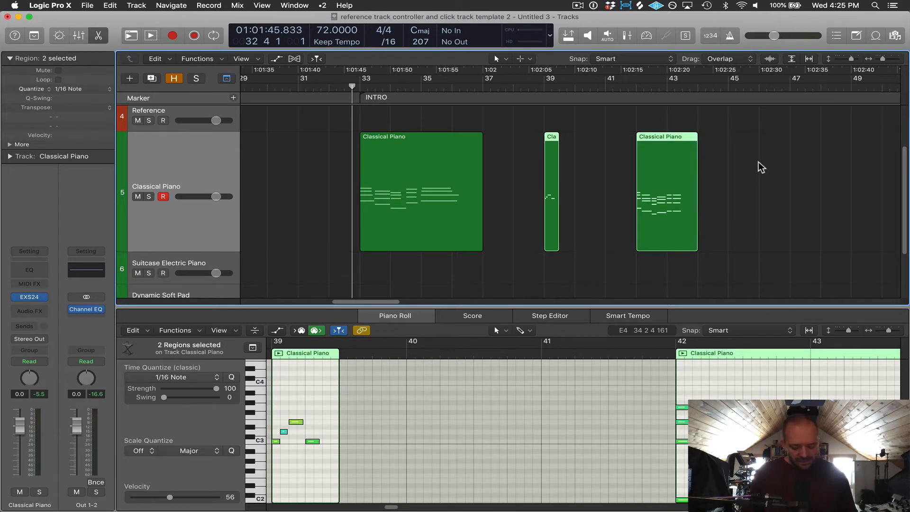
key("ctrl+s")
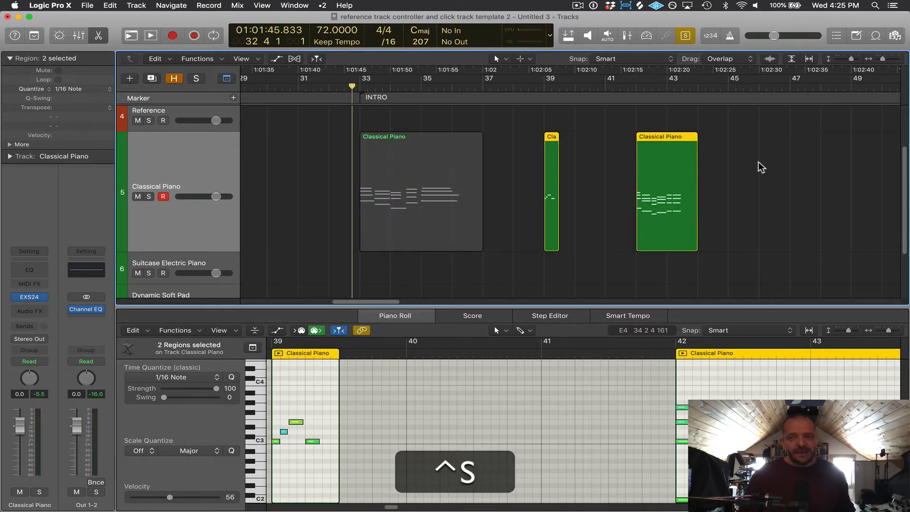
key("ctrl+s")
left_click(730, 385)
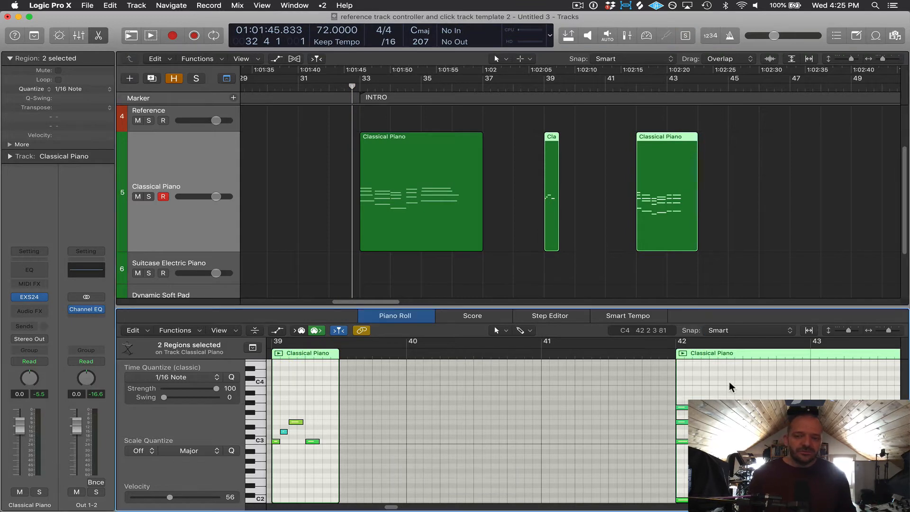
scroll(730, 385, "right", 5)
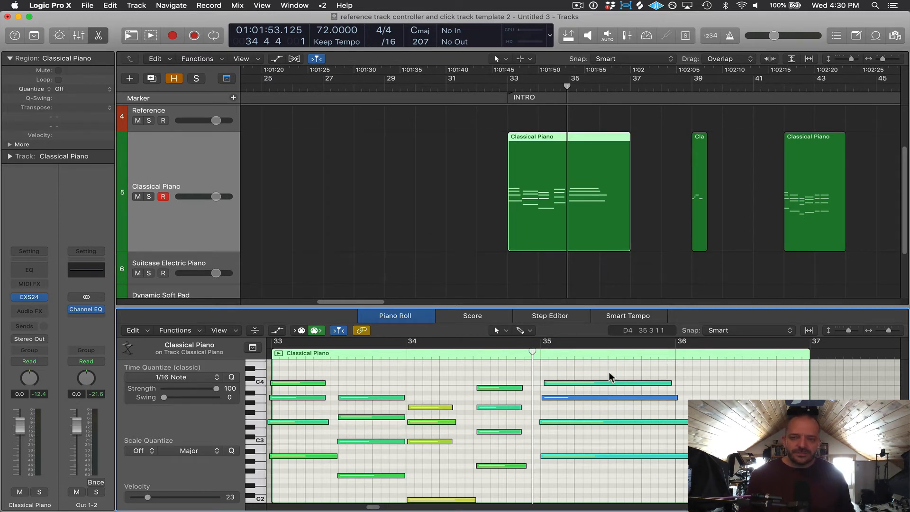
Move the playhead to bar 35 beat 3 and split the four notes crossing it at the playhead.
key("space")
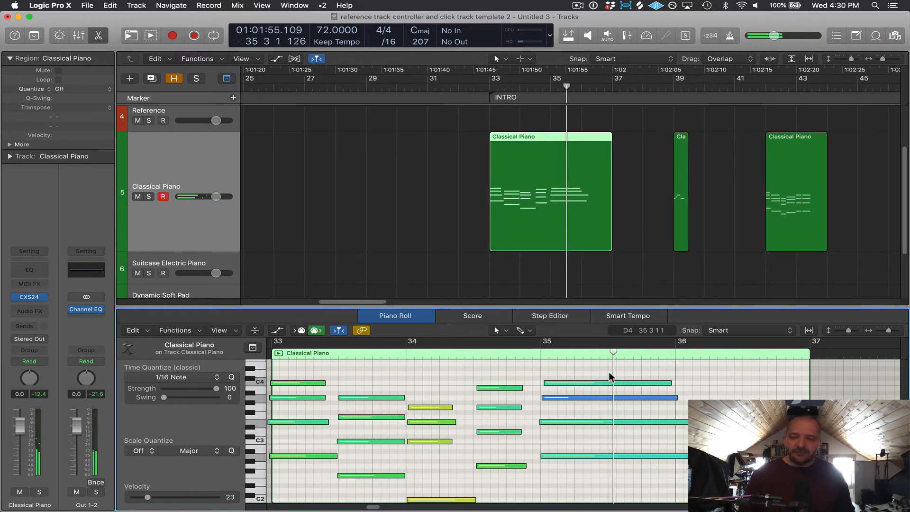
key("space")
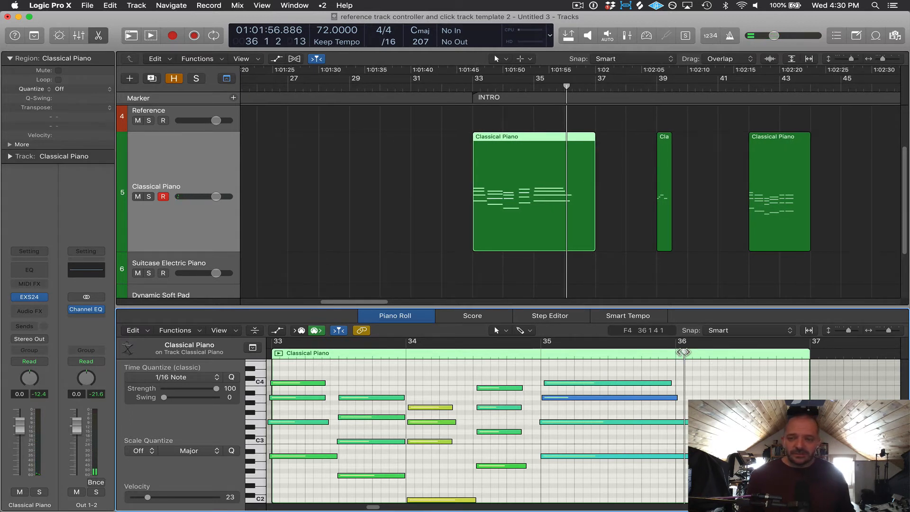
left_click_drag(680, 358, 609, 348)
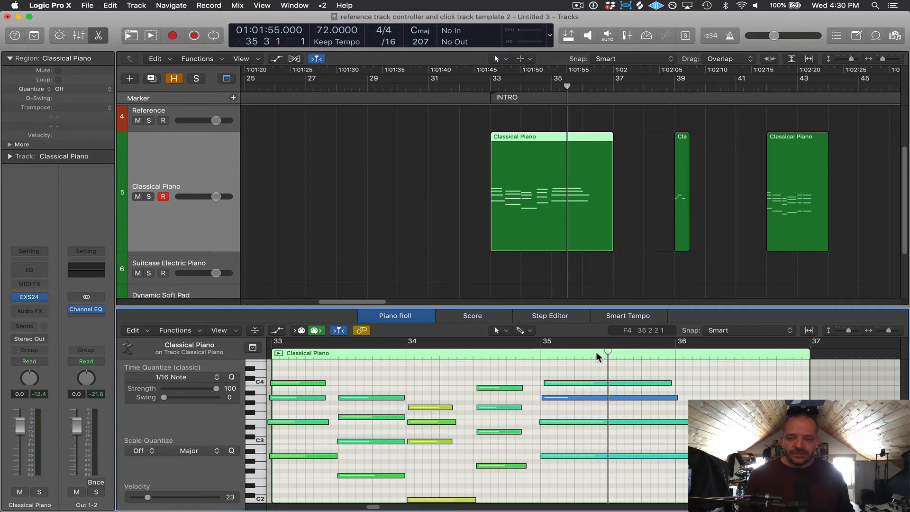
left_click_drag(639, 372, 602, 453)
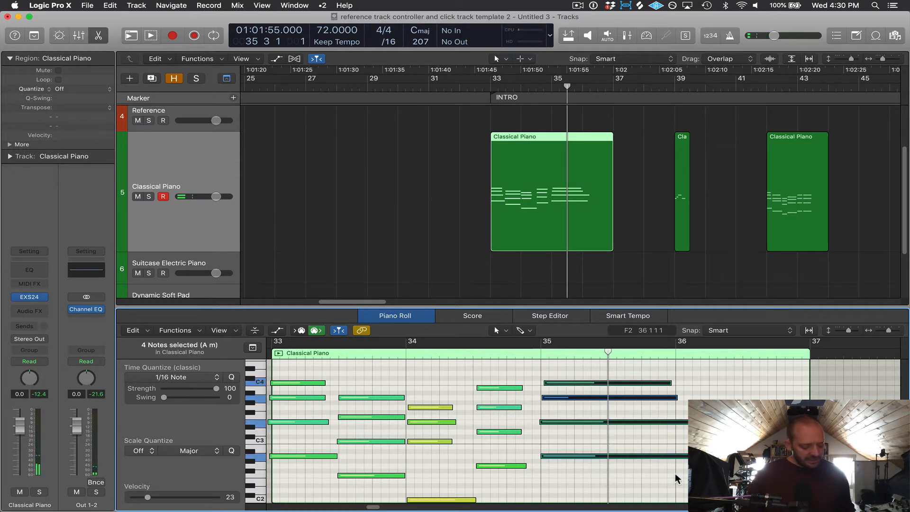
key("cmd+t")
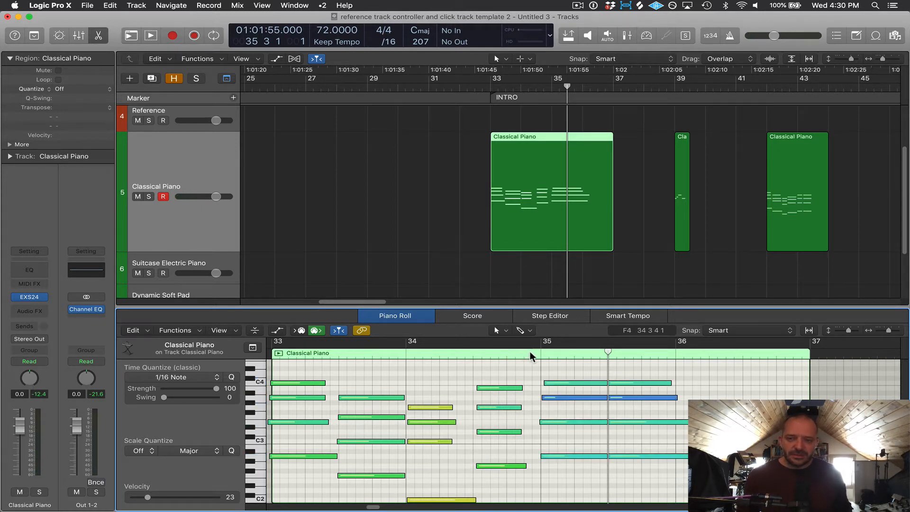
key("space")
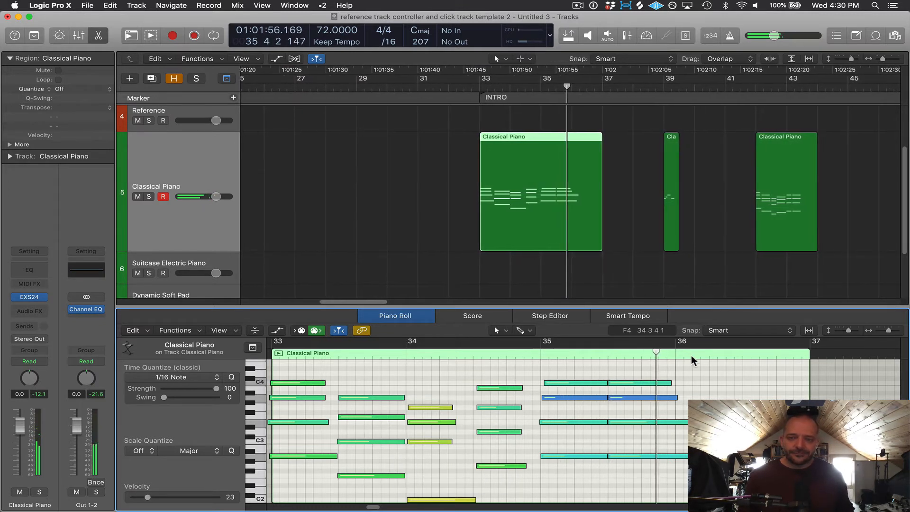
key("space")
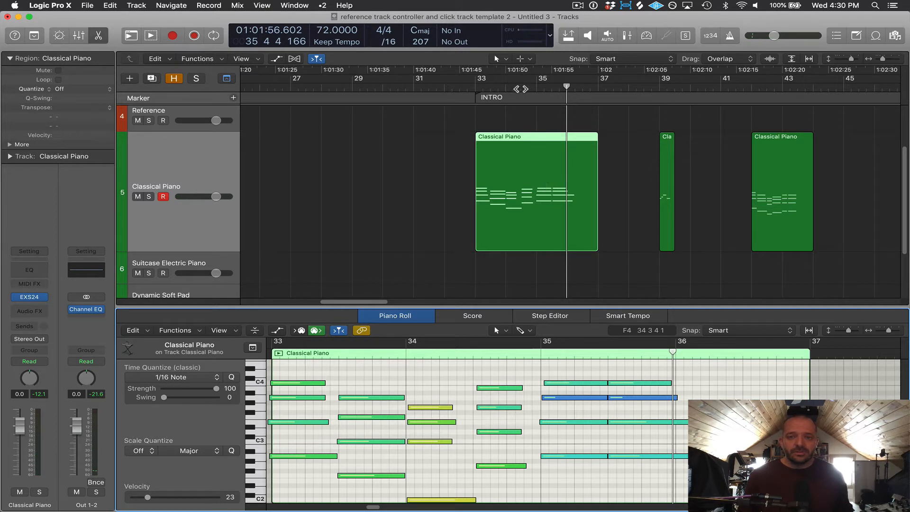
Split the Classical Piano region at bar 34 beat 4, choosing Split for the notes crossing the split point.
left_click(521, 89)
left_click(530, 88)
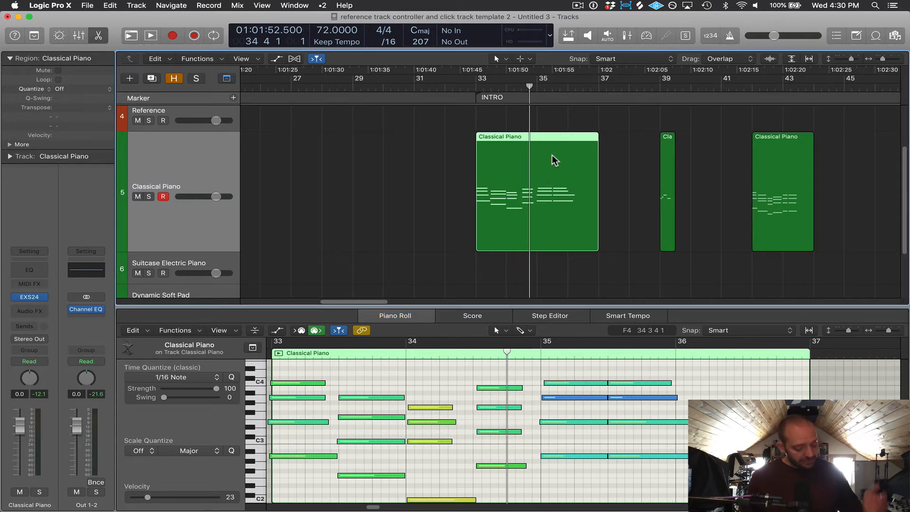
key("super")
key("super+t")
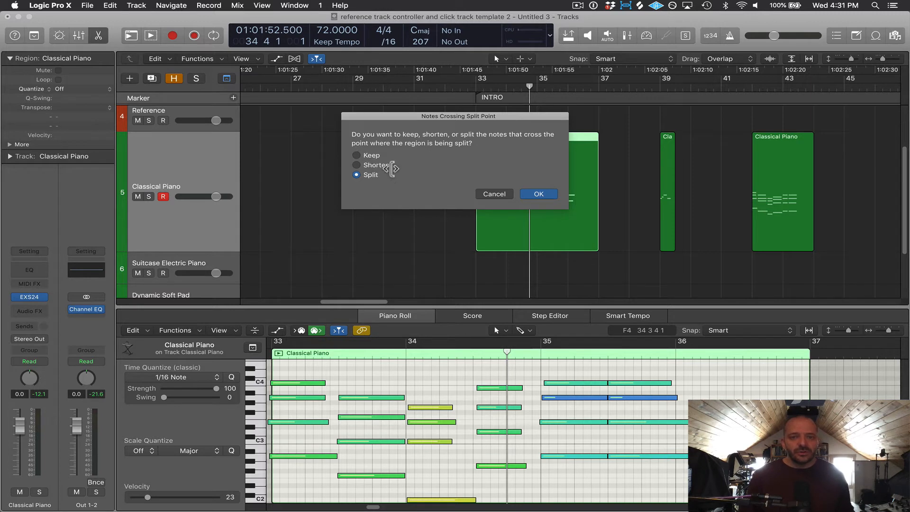
left_click(539, 194)
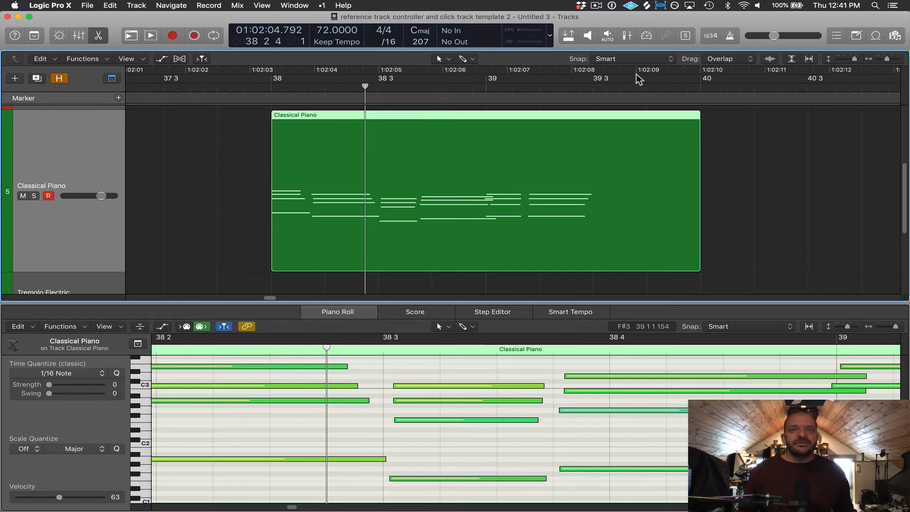
Open the General preferences.
left_click(51, 6)
mouse_move(54, 32)
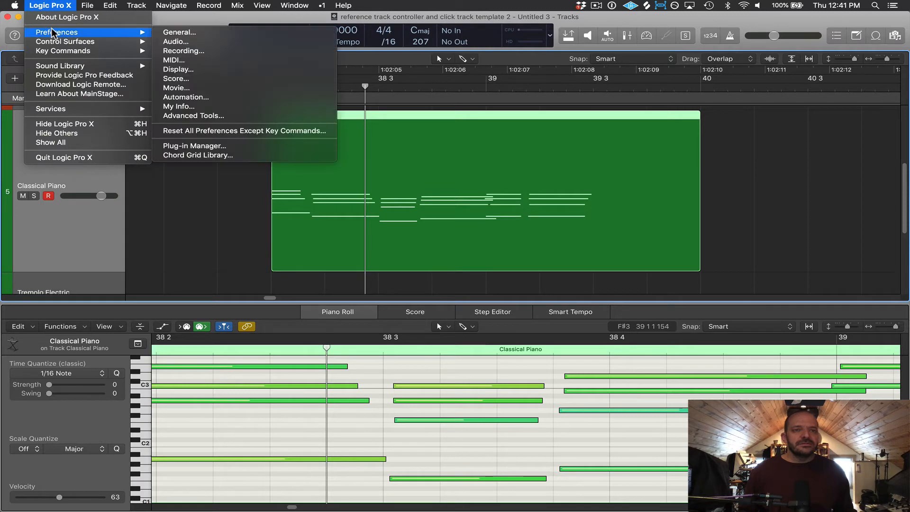
left_click(185, 33)
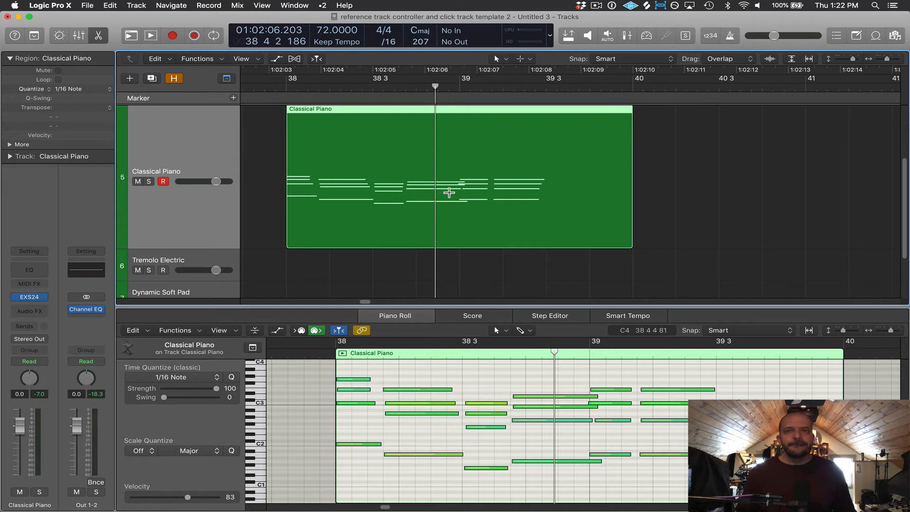
Split the Classical Piano region at bar 39, choosing Keep for notes crossing the split point.
left_click(461, 228)
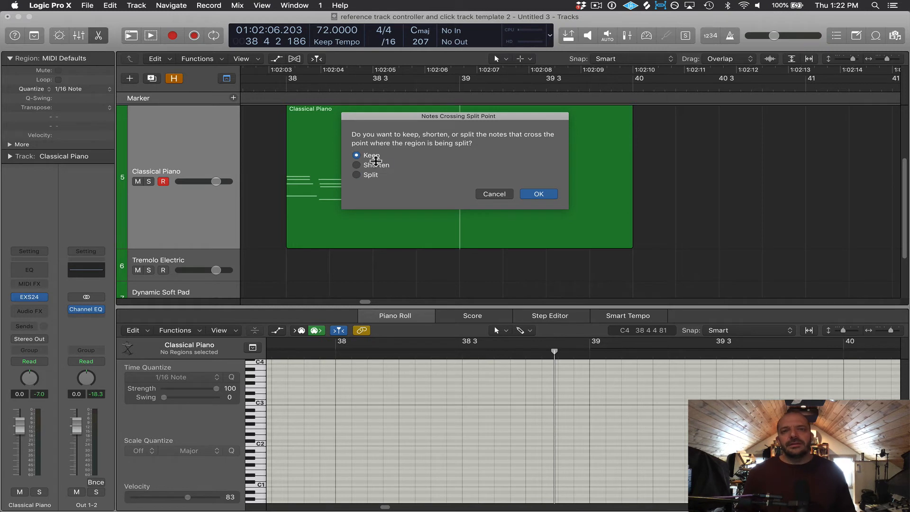
left_click(537, 194)
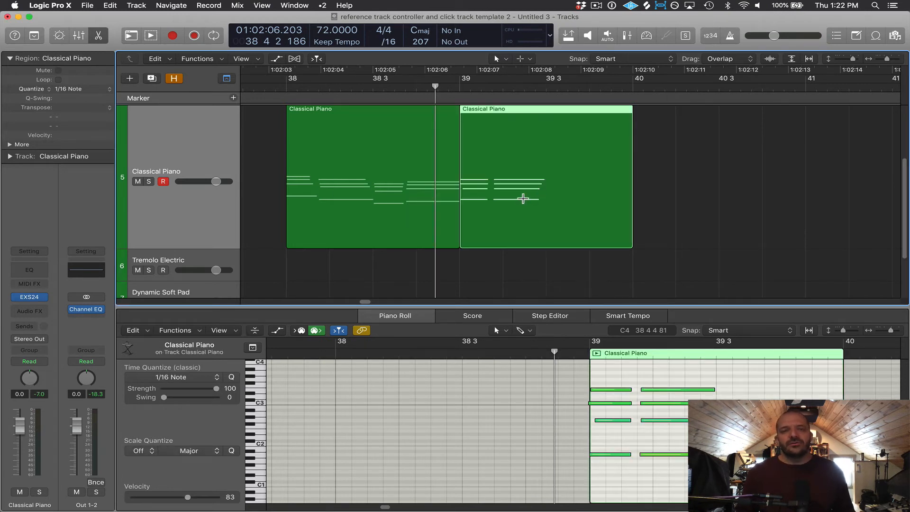
left_click(438, 130, "shift")
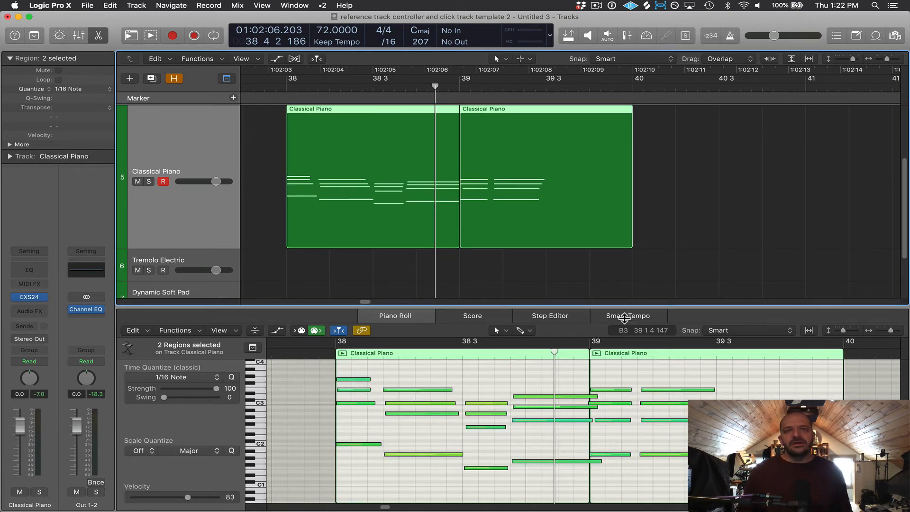
Move the second Classical Piano region so it starts at bar 40.
left_click(664, 154)
left_click(535, 137)
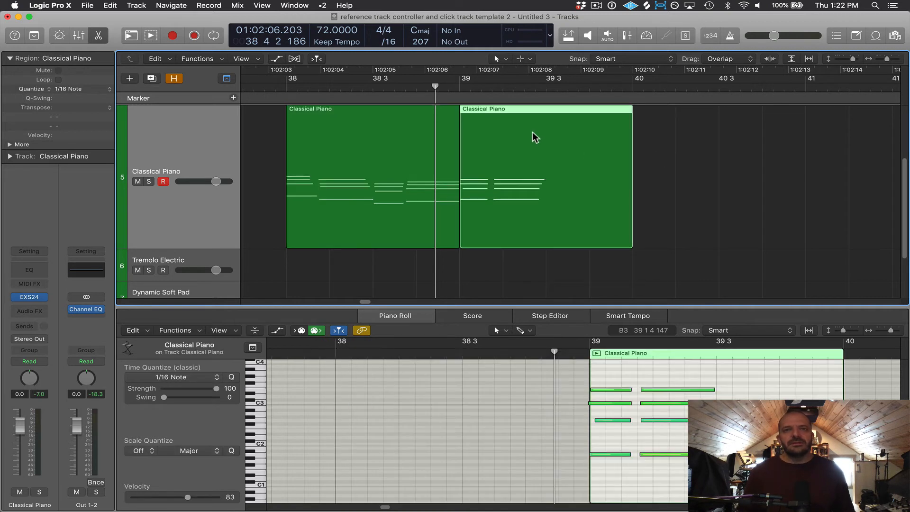
left_click_drag(533, 131, 705, 149)
Select the first Classical Piano region, place the playhead near bar 38 beat 4 and play it.
left_click(633, 89)
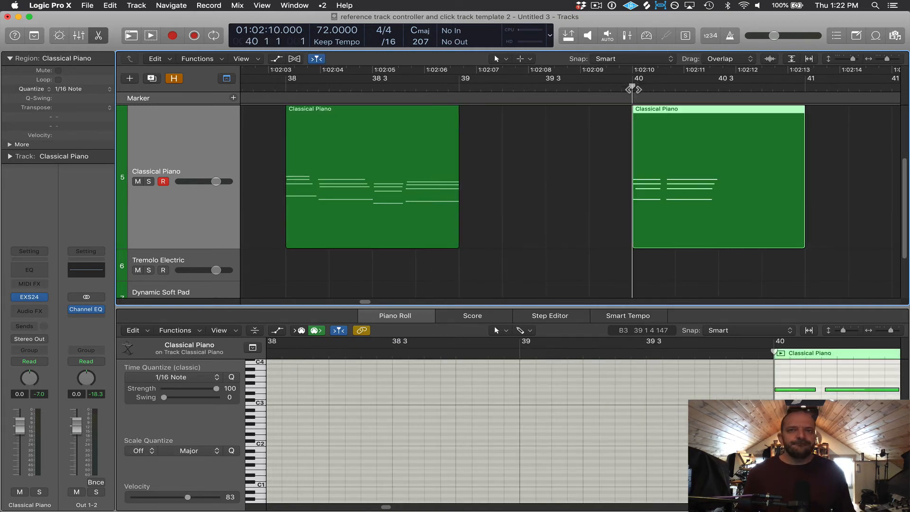
left_click(431, 114)
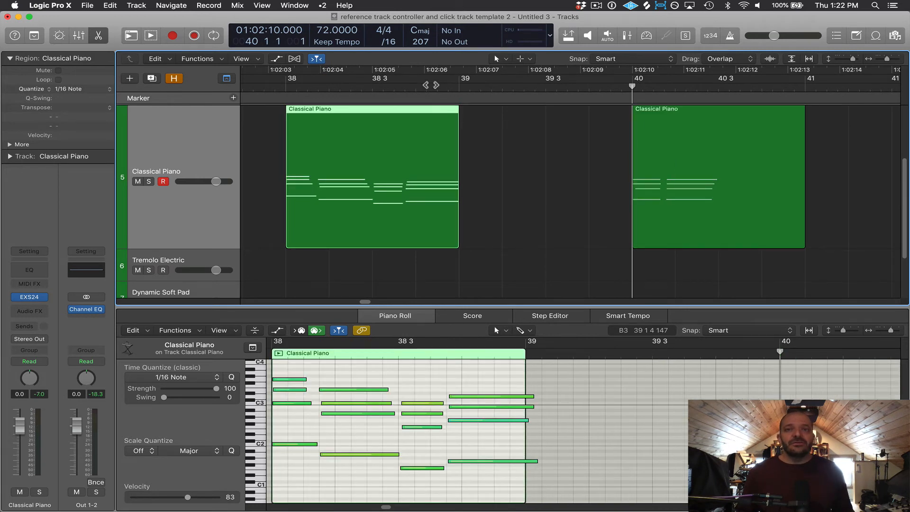
left_click(429, 84)
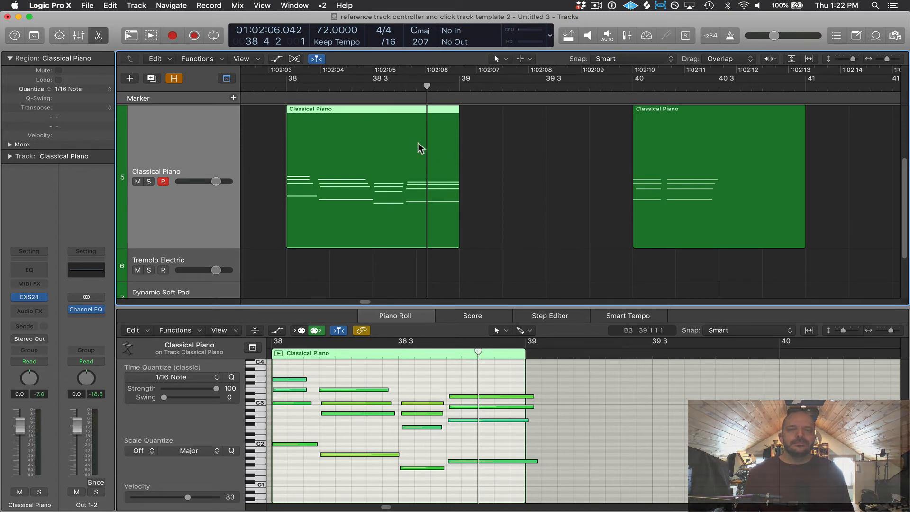
left_click(405, 86)
key("space")
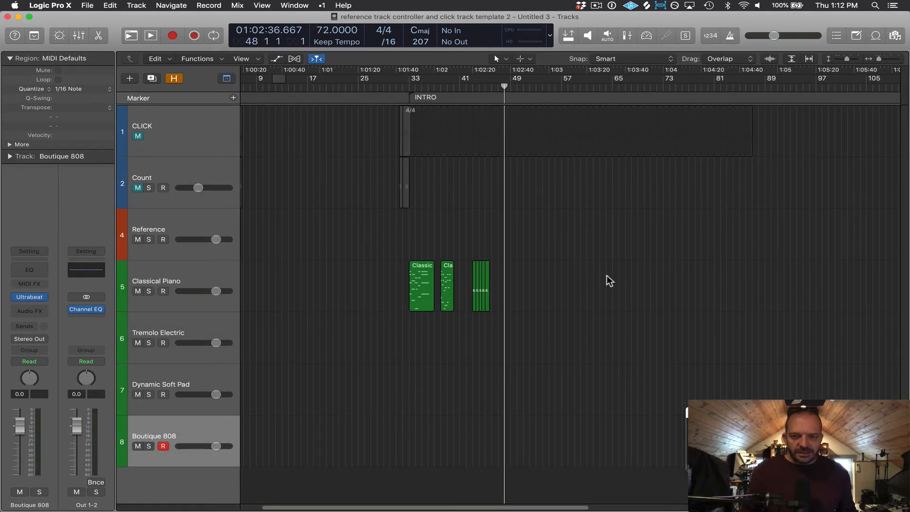
Set playback positions by clicking empty track space, playing and stopping the project.
left_click(599, 292)
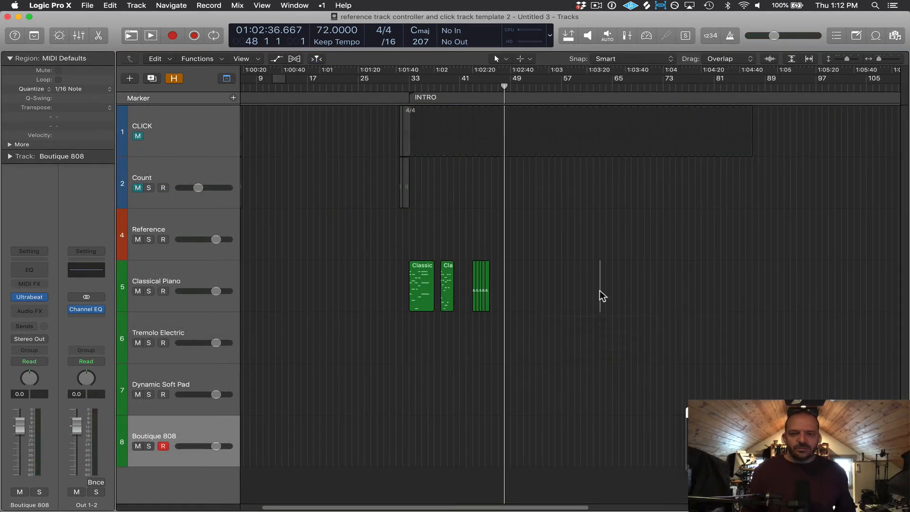
left_click(681, 256)
key("space")
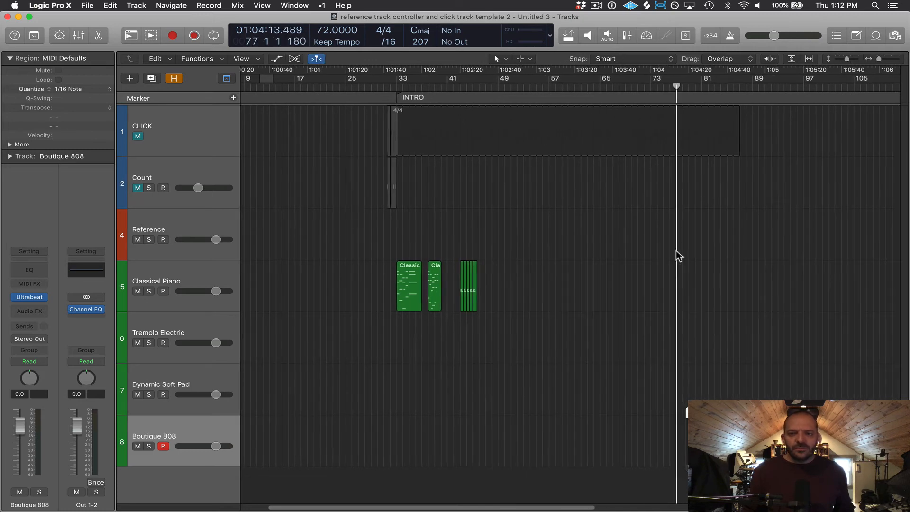
key("space")
left_click(529, 252)
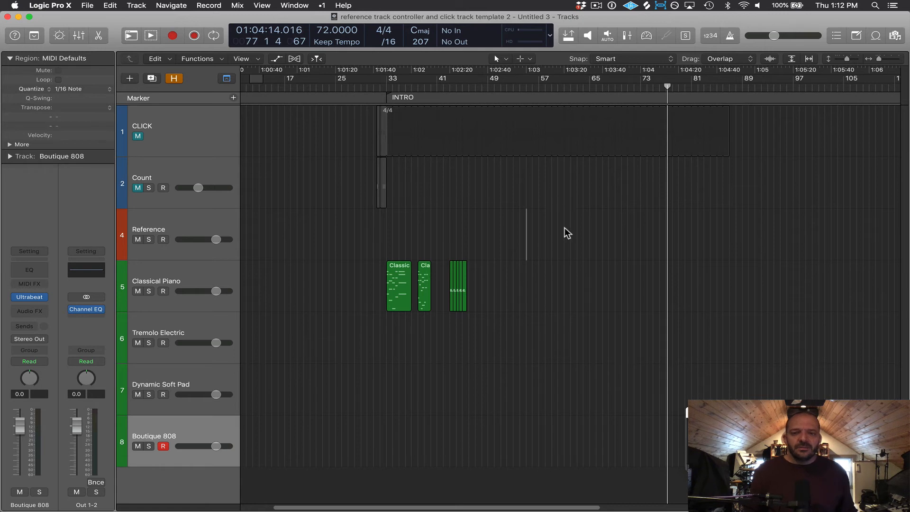
left_click(593, 247)
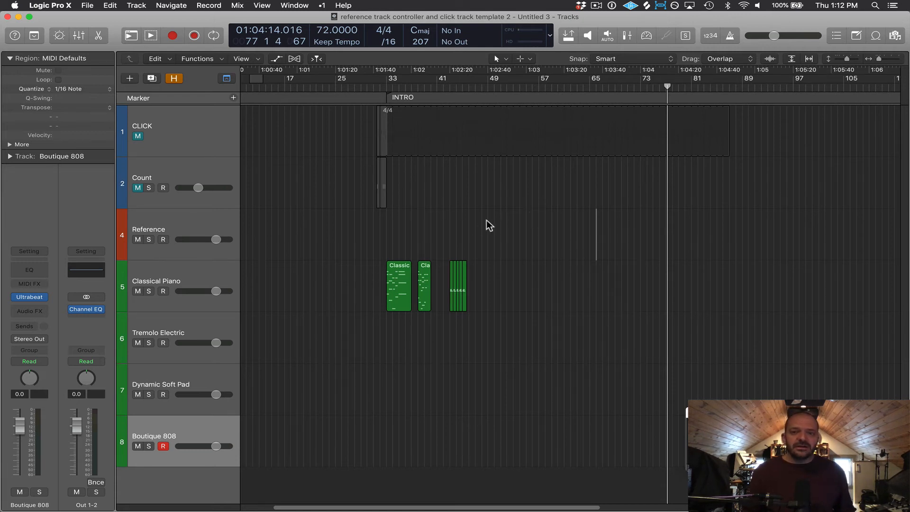
left_click(517, 215)
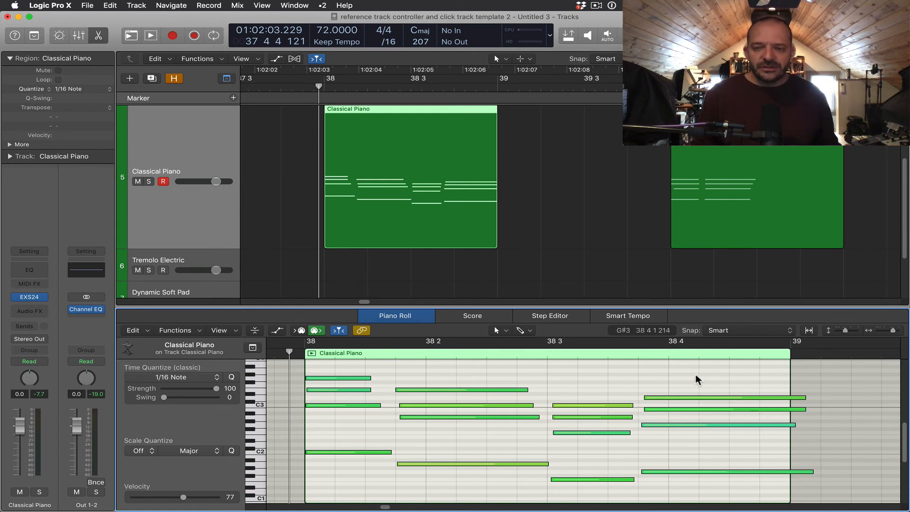
Set the velocity of the top note near bar 38 beat 4 to 87.
left_click(691, 397)
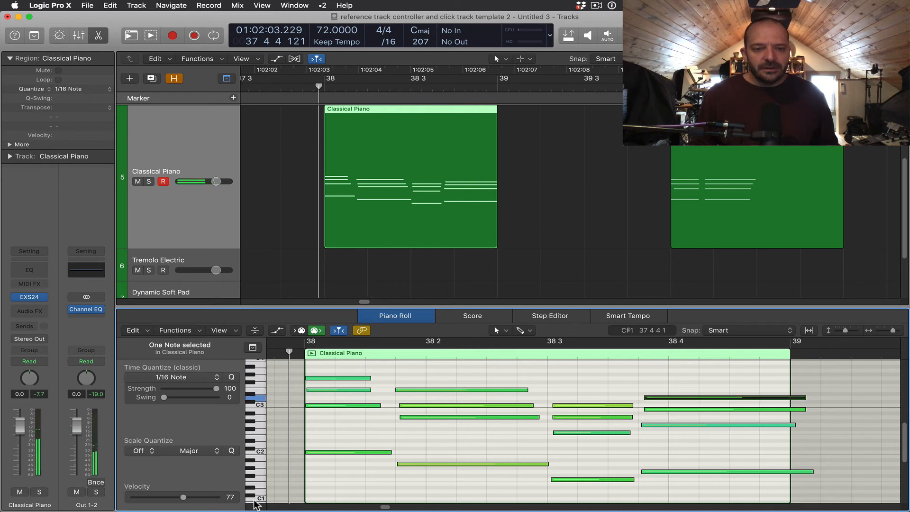
mouse_move(203, 496)
left_mouse_down()
mouse_move(134, 497)
mouse_move(225, 497)
mouse_move(173, 498)
mouse_move(191, 498)
left_mouse_up()
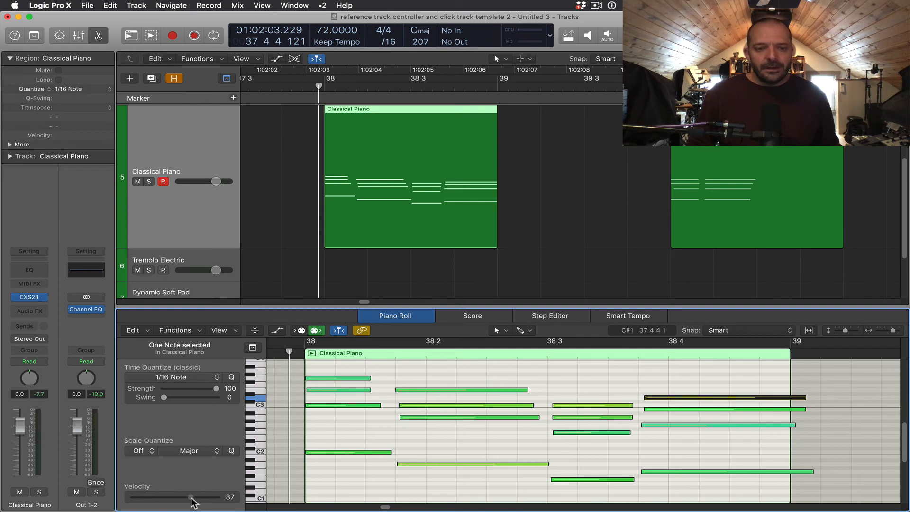
Switch to the Velocity tool and lower the same note's velocity to 68.
left_click(619, 368)
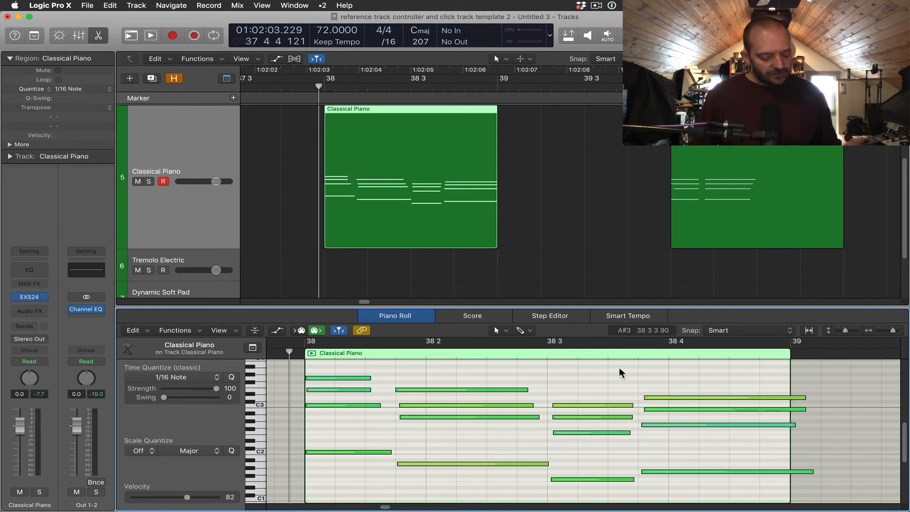
key("t")
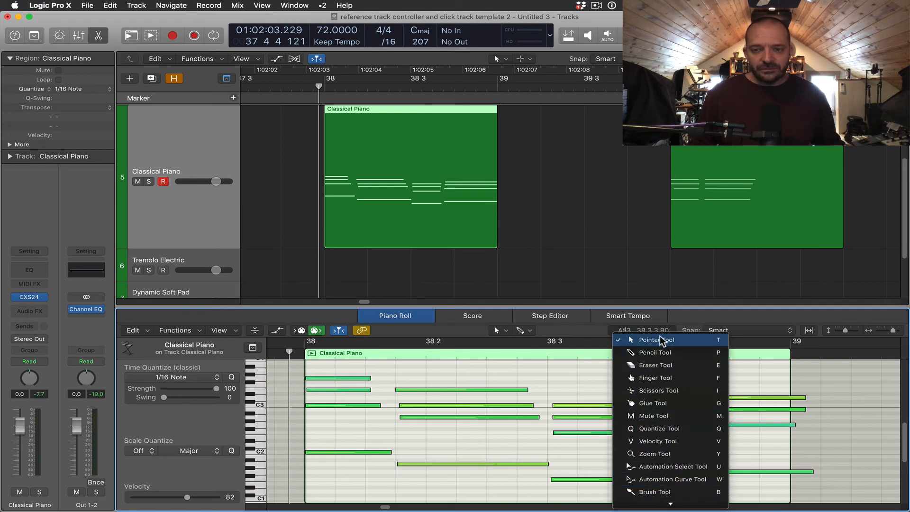
key("v")
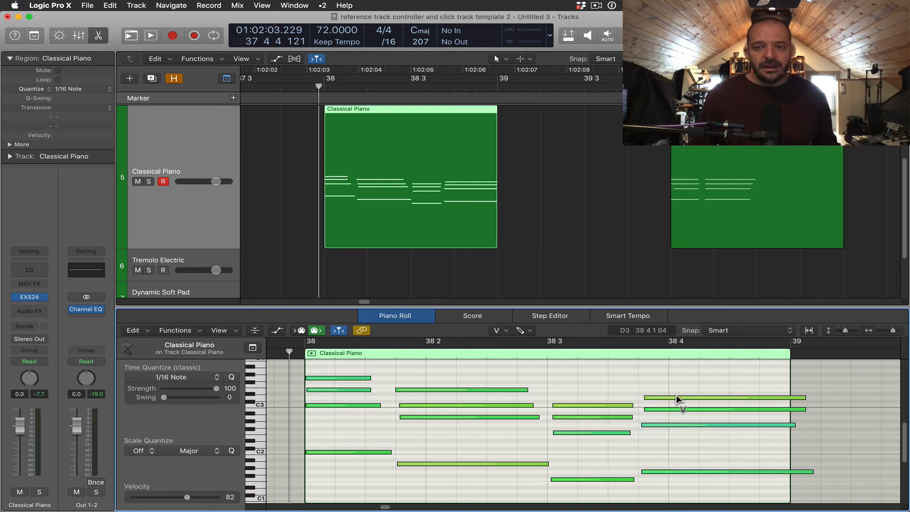
left_click_drag(675, 398, 640, 392)
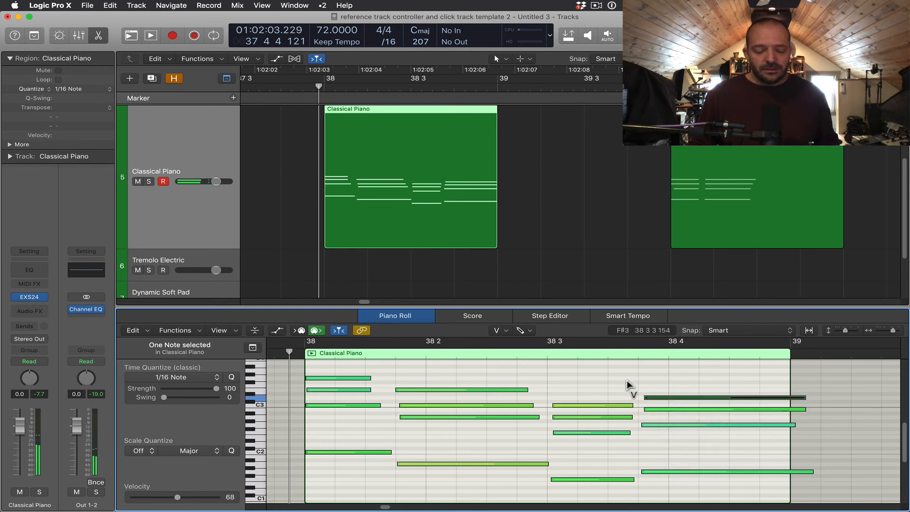
Switch to the Mute tool and mute the second and third notes starting near bar 38 beat 4.
key("t")
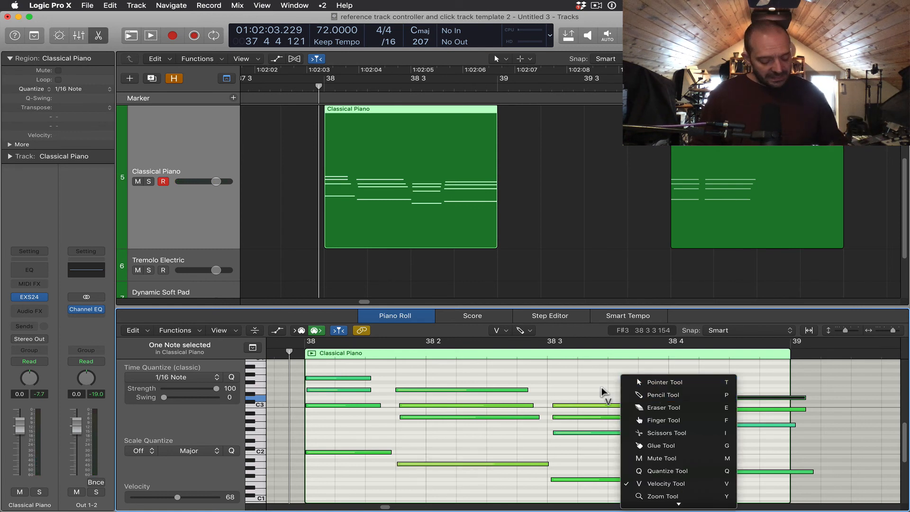
key("m")
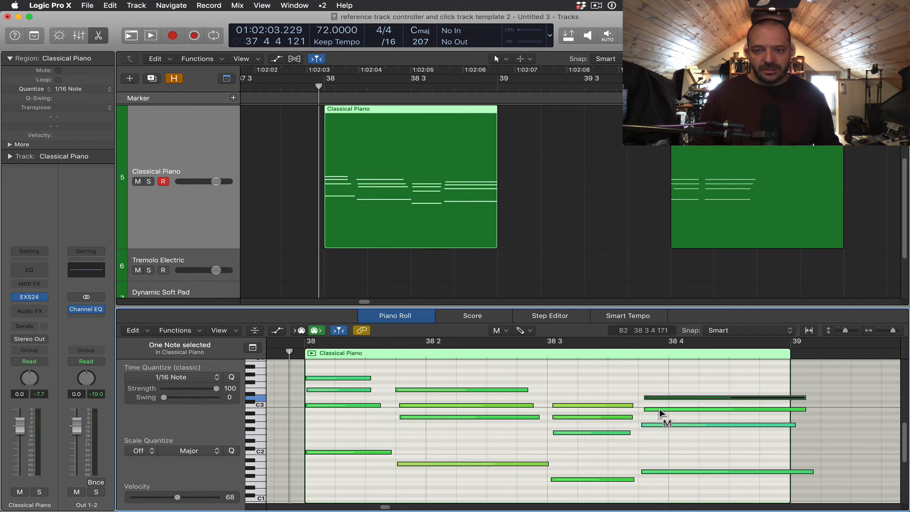
left_click(659, 409)
left_click(665, 423)
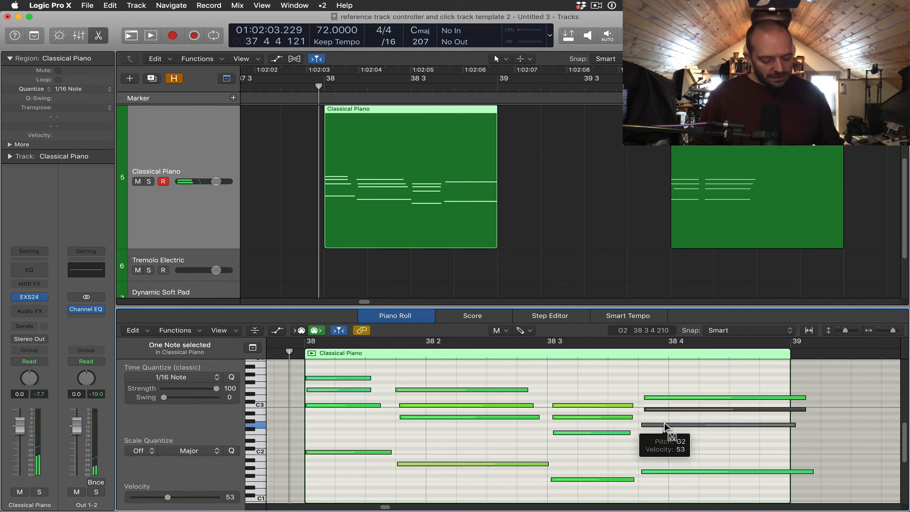
Switch to the Eraser tool and delete the two lower notes starting at bar 38 beat 3.
key("t")
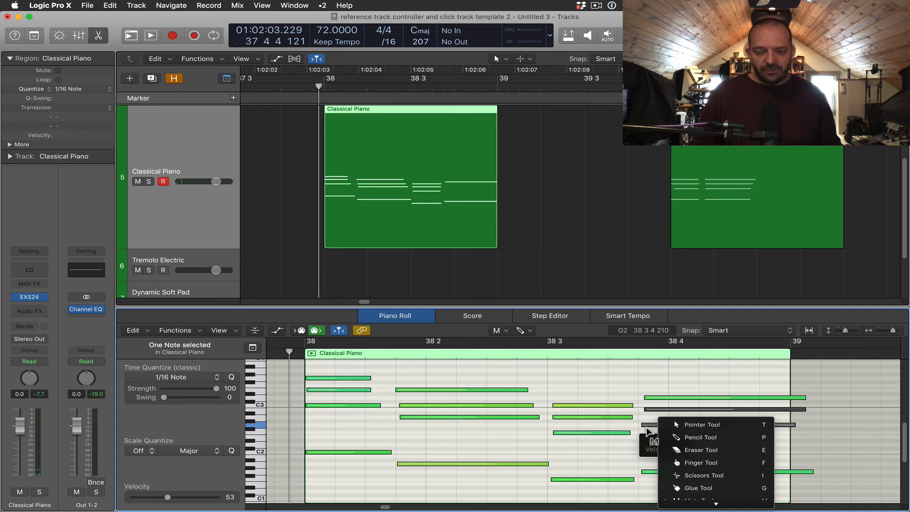
key("e")
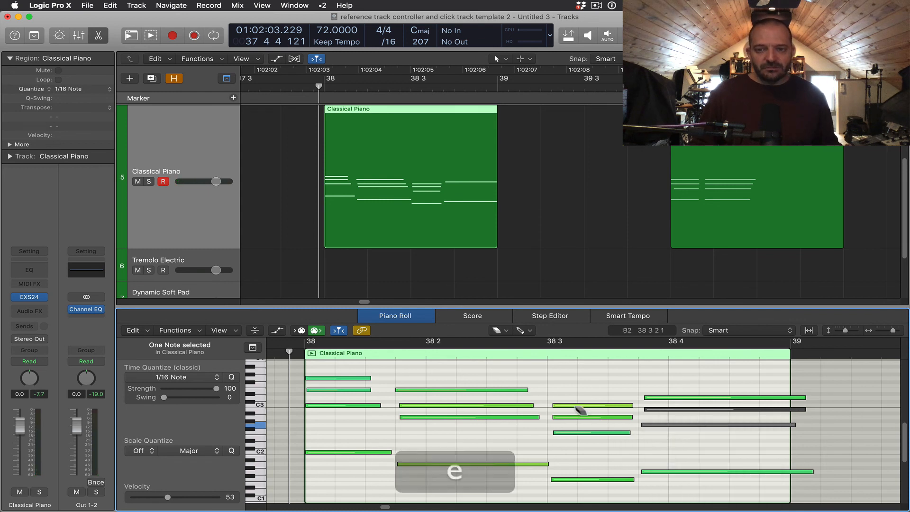
left_click(582, 416)
left_click(587, 432)
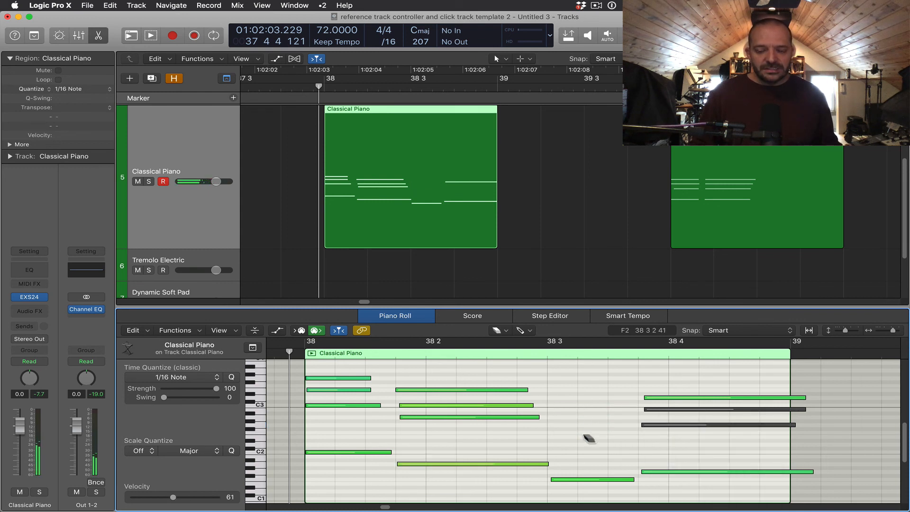